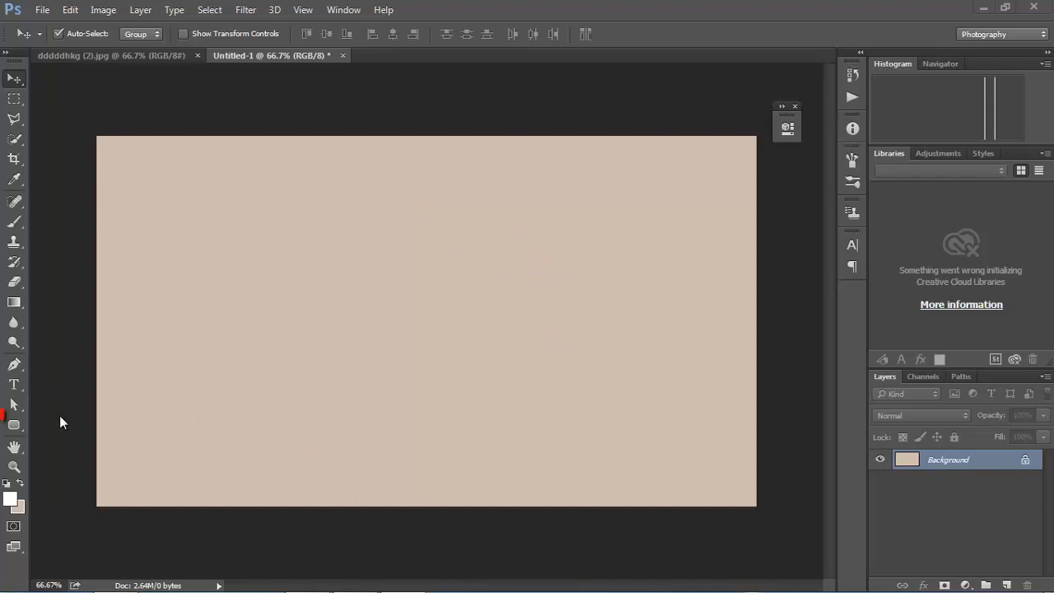
- Draw a white circle about 324 px across in the right half of the canvas and move it slightly upward
left_click(14, 425)
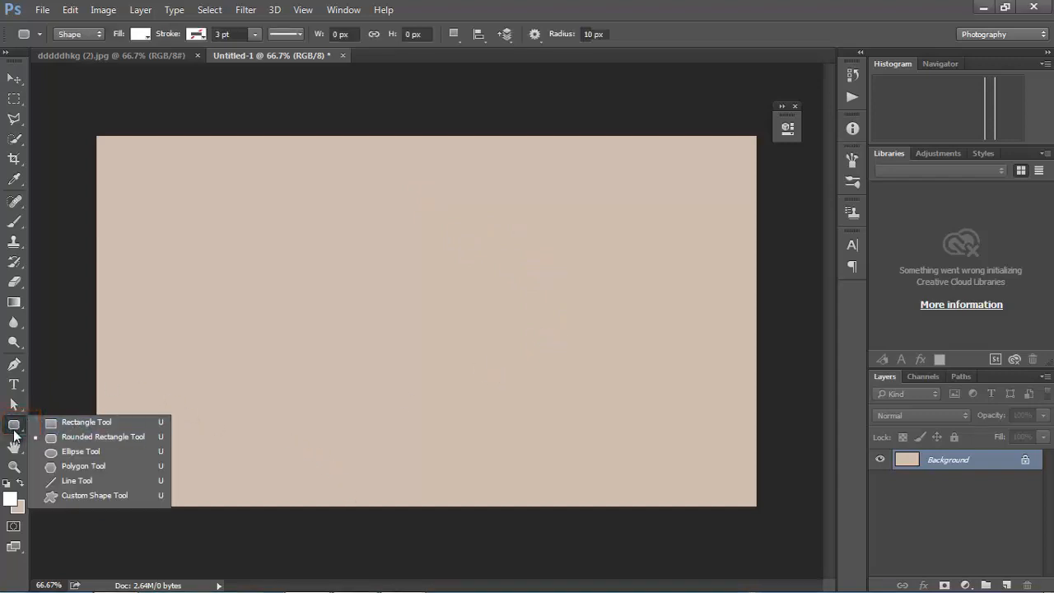
left_click(72, 452)
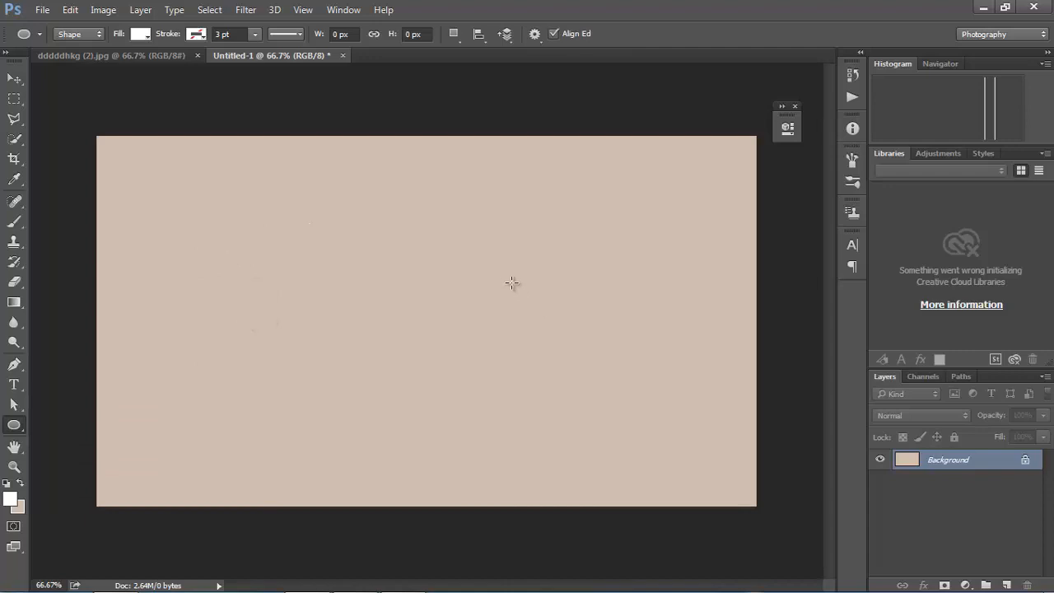
left_click_drag(494, 256, 614, 369)
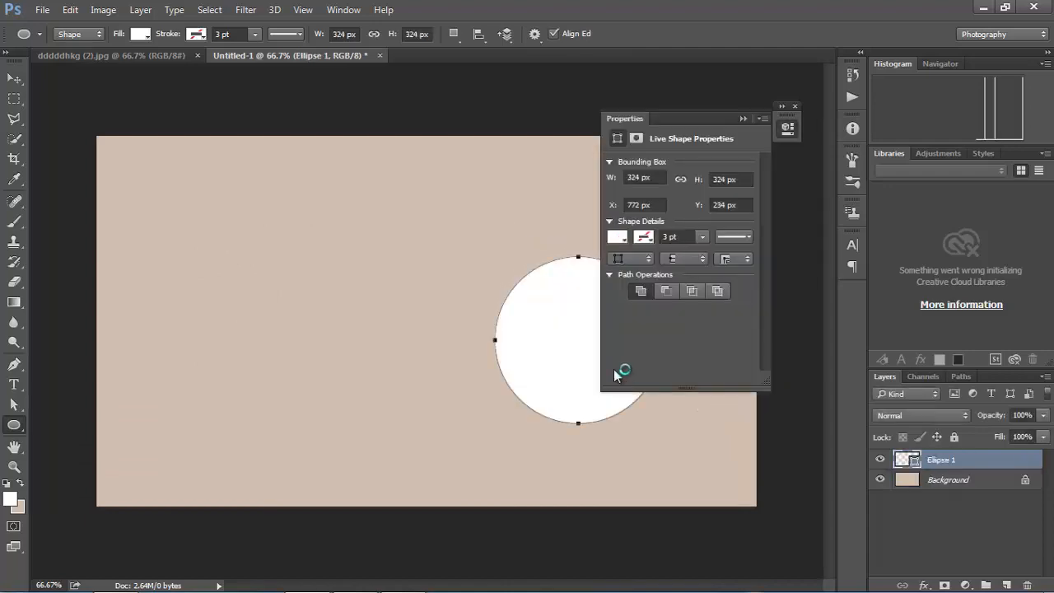
left_click(744, 119)
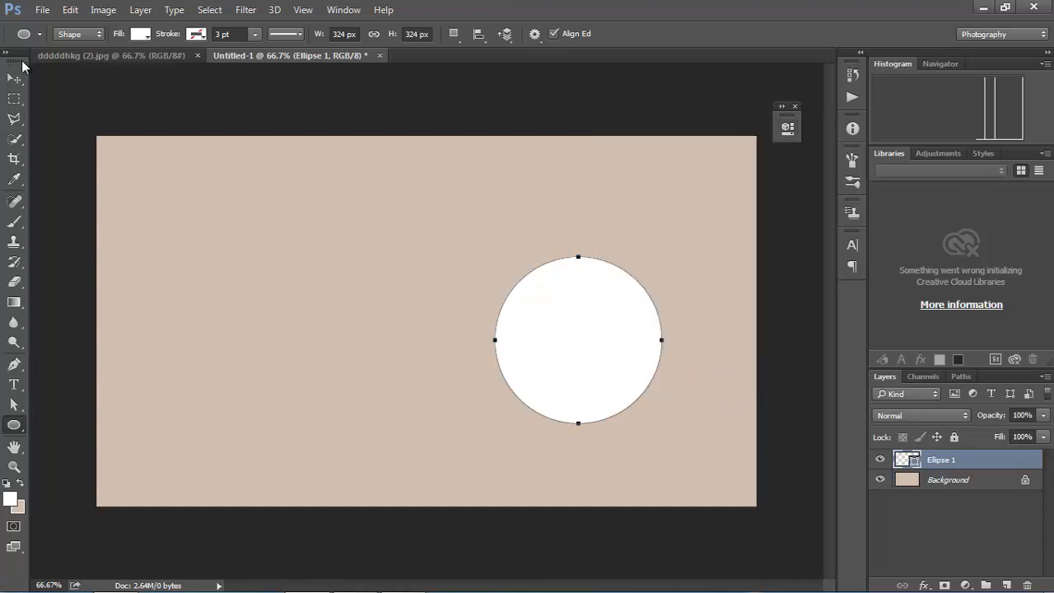
key("v")
left_click_drag(610, 322, 619, 285)
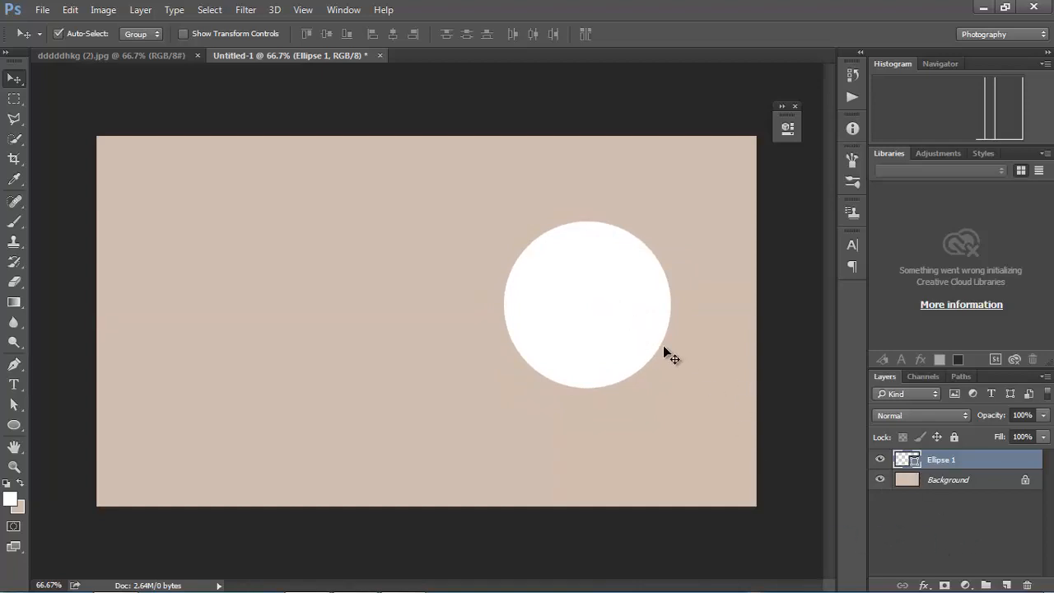
- Apply a black Multiply drop shadow to the circle with 100% opacity, 39° angle, 8 px distance and 5 px size
left_click(924, 584)
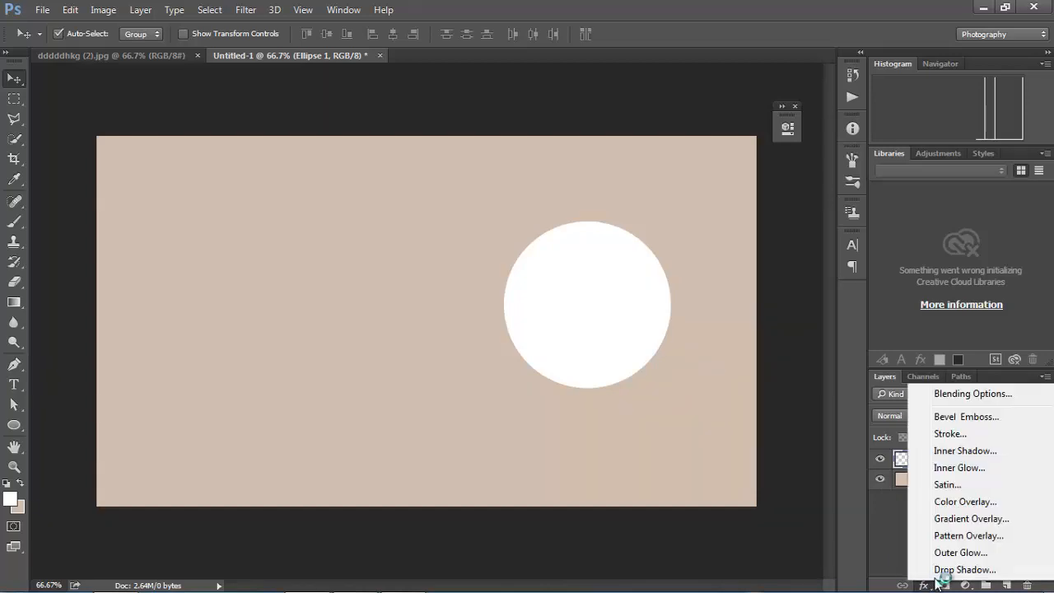
left_click(980, 570)
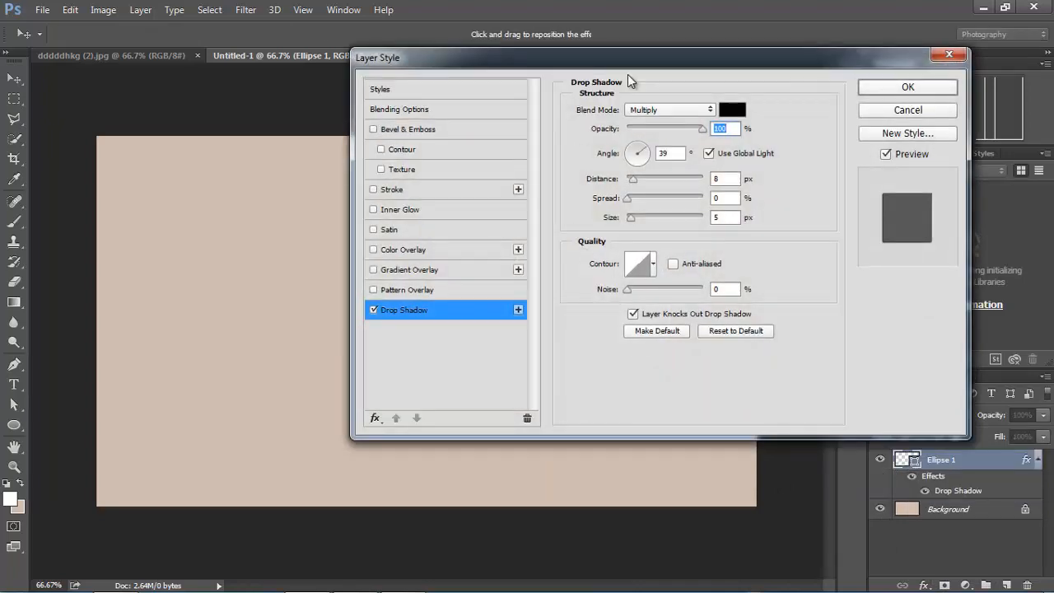
left_click_drag(629, 60, 810, 50)
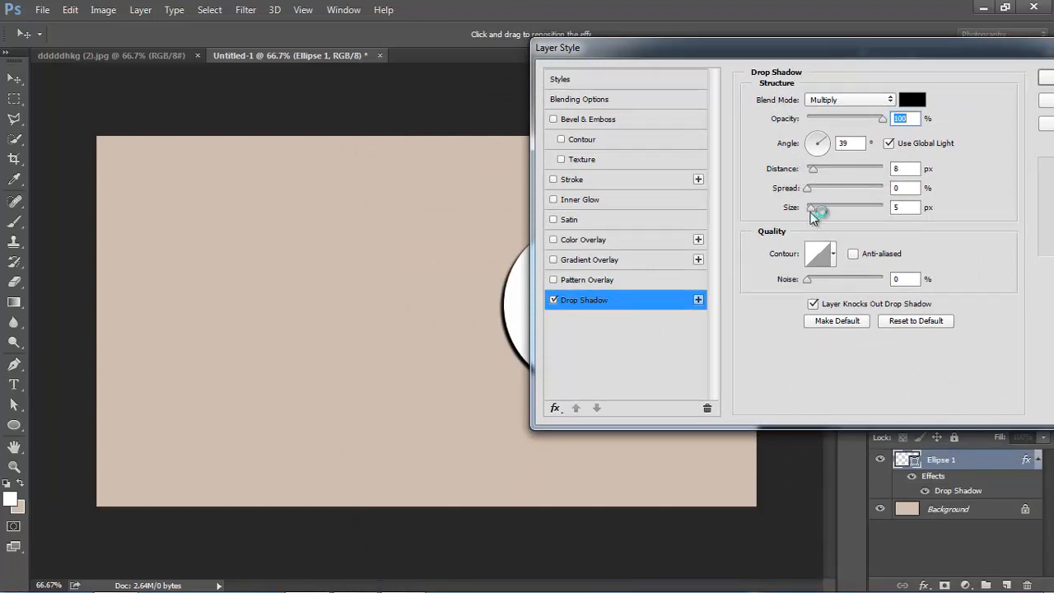
left_click_drag(872, 55, 689, 75)
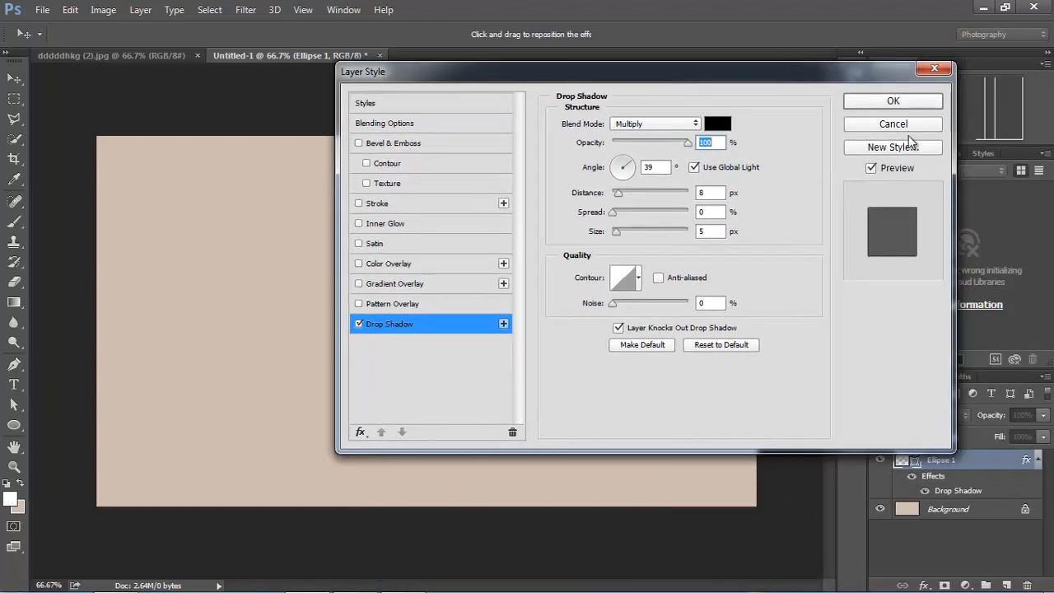
left_click(895, 102)
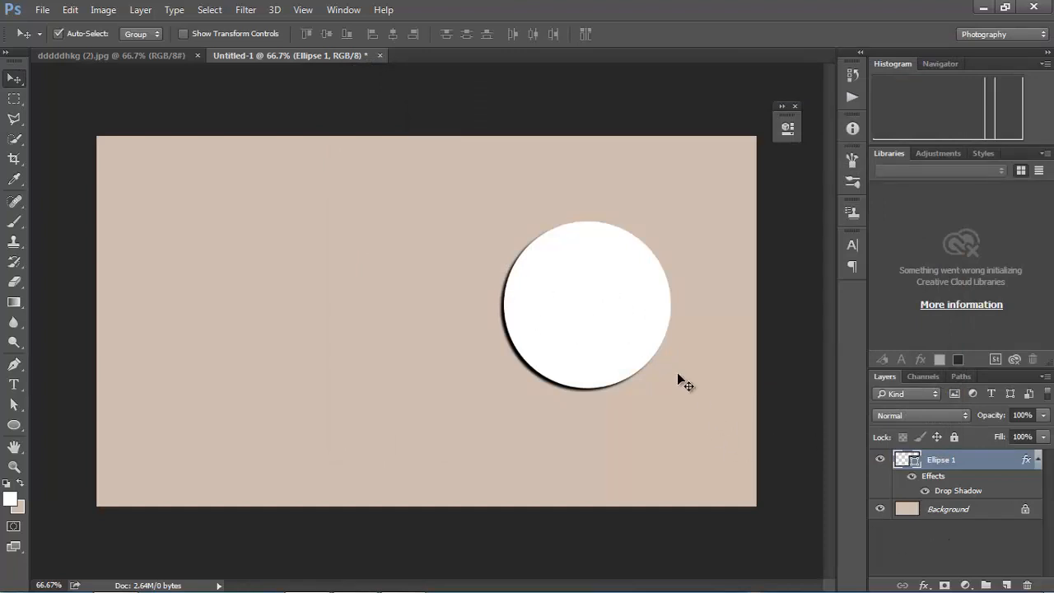
- Add a red 9 px inside stroke at 100% opacity to the circle
left_click(925, 585)
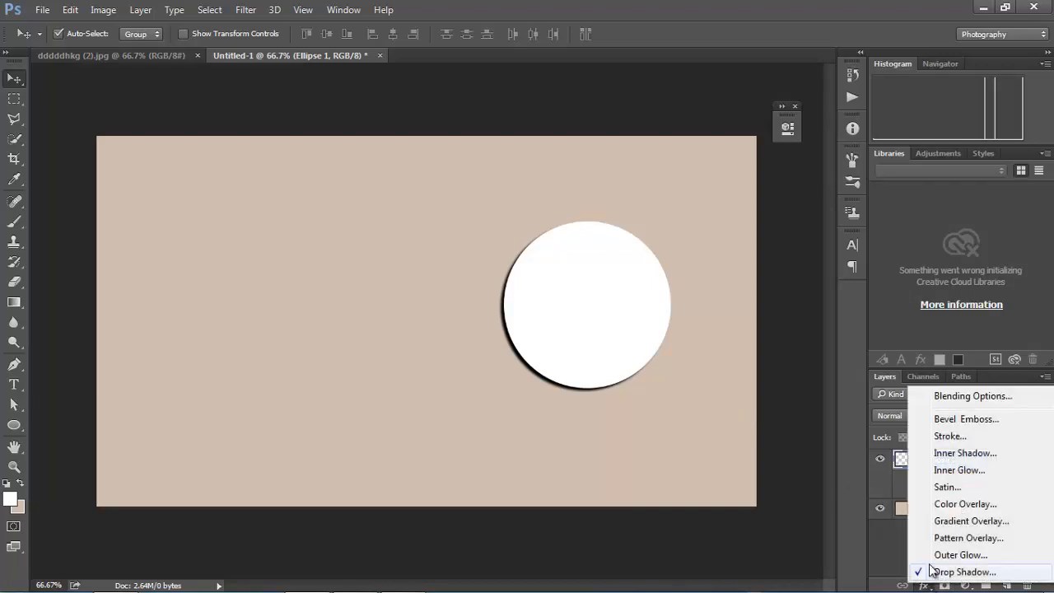
left_click(952, 435)
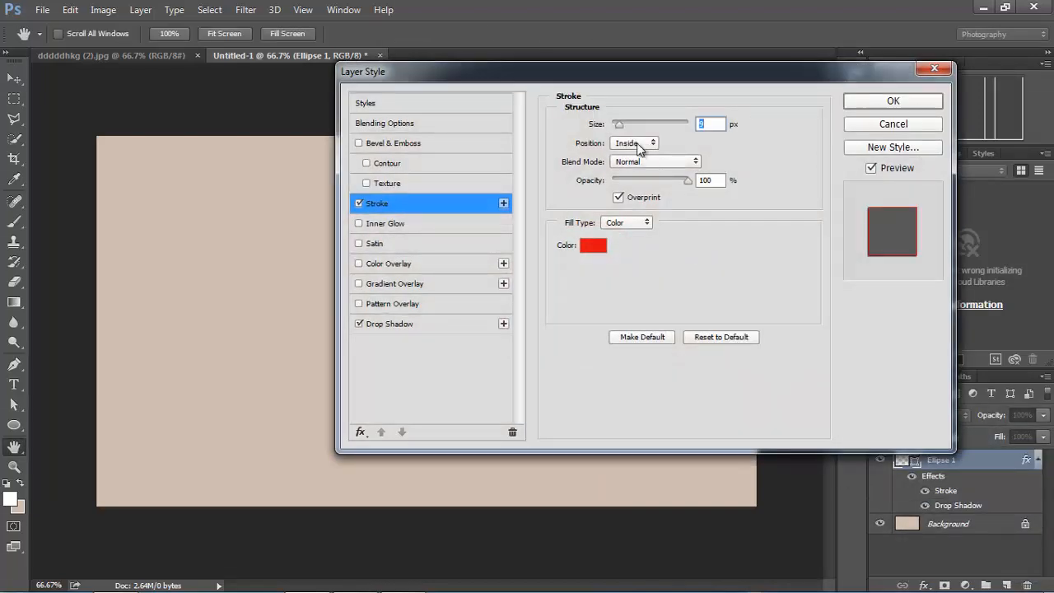
left_click_drag(668, 66, 929, 94)
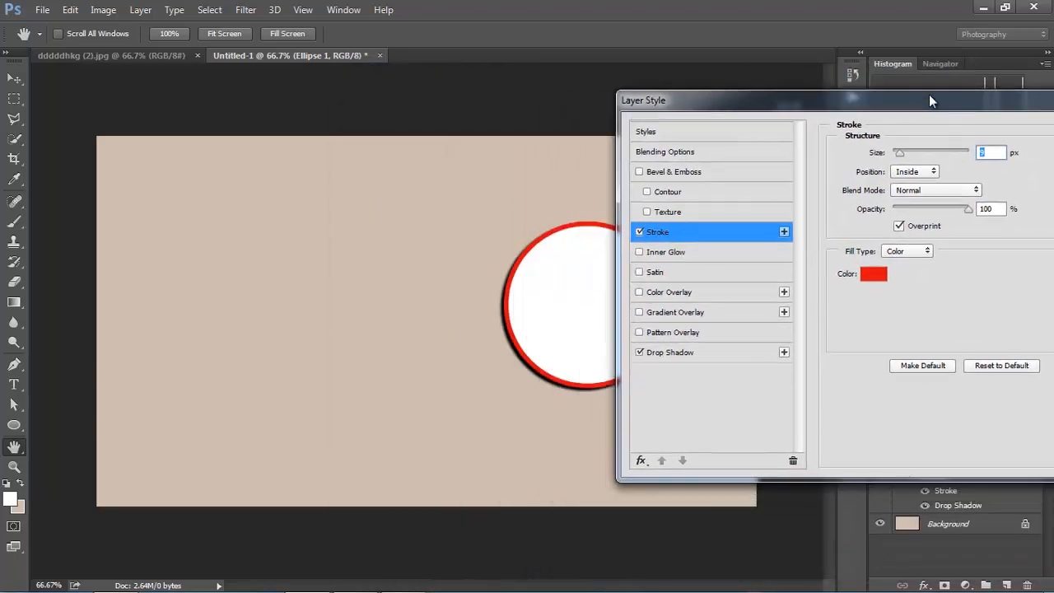
left_click(875, 278)
left_click_drag(907, 102, 515, 100)
left_click(785, 128)
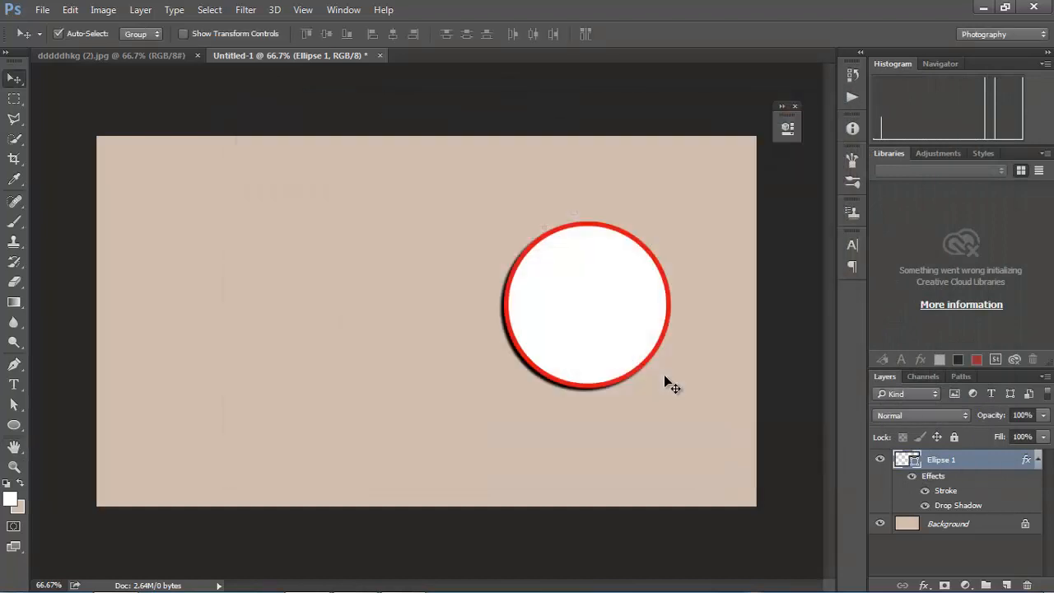
scroll(560, 403, "up", 1)
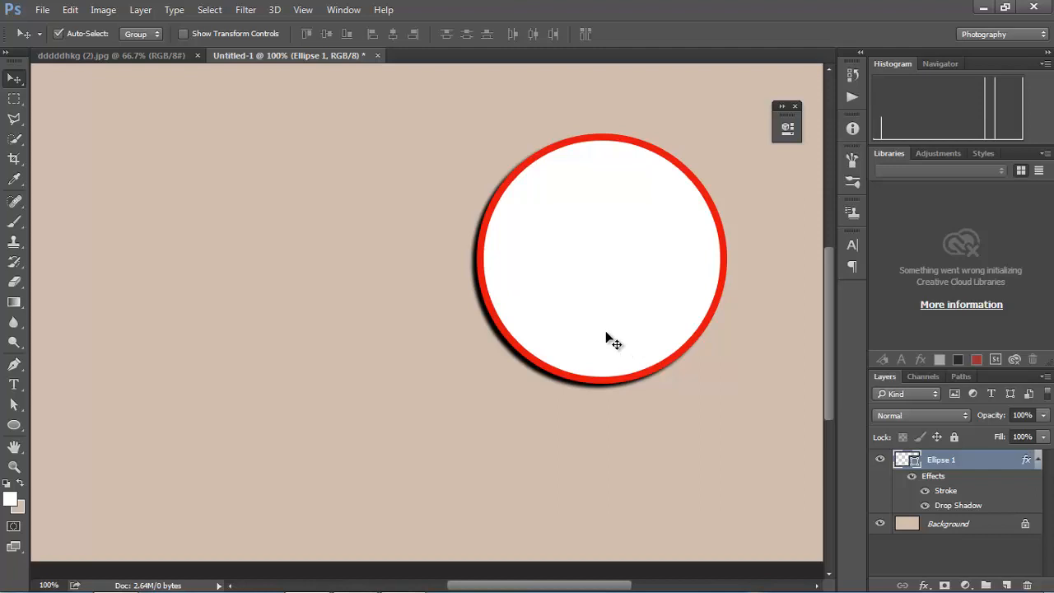
key("ctrl")
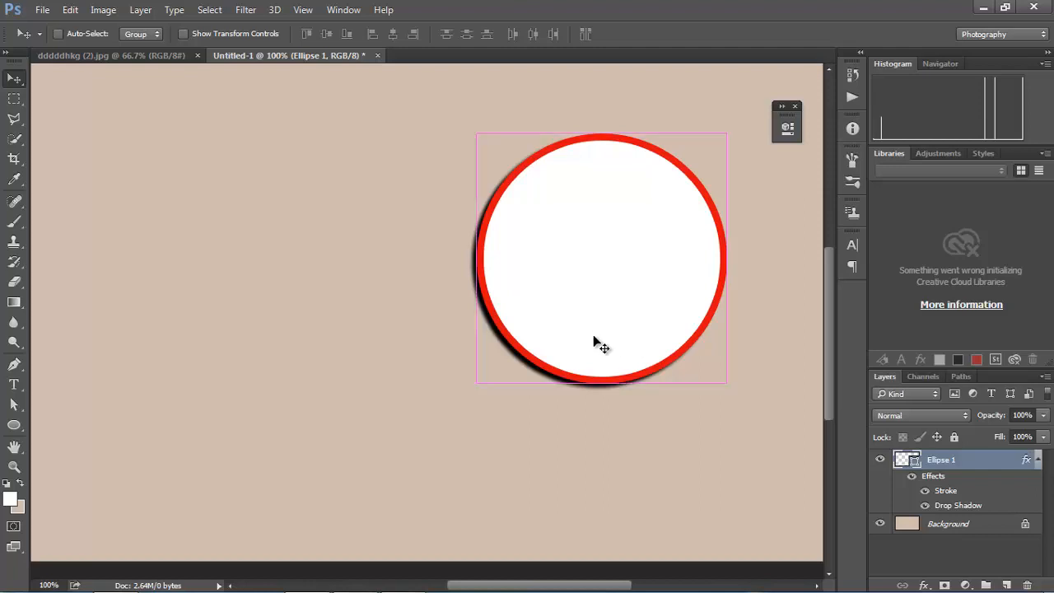
key("ctrl+minus")
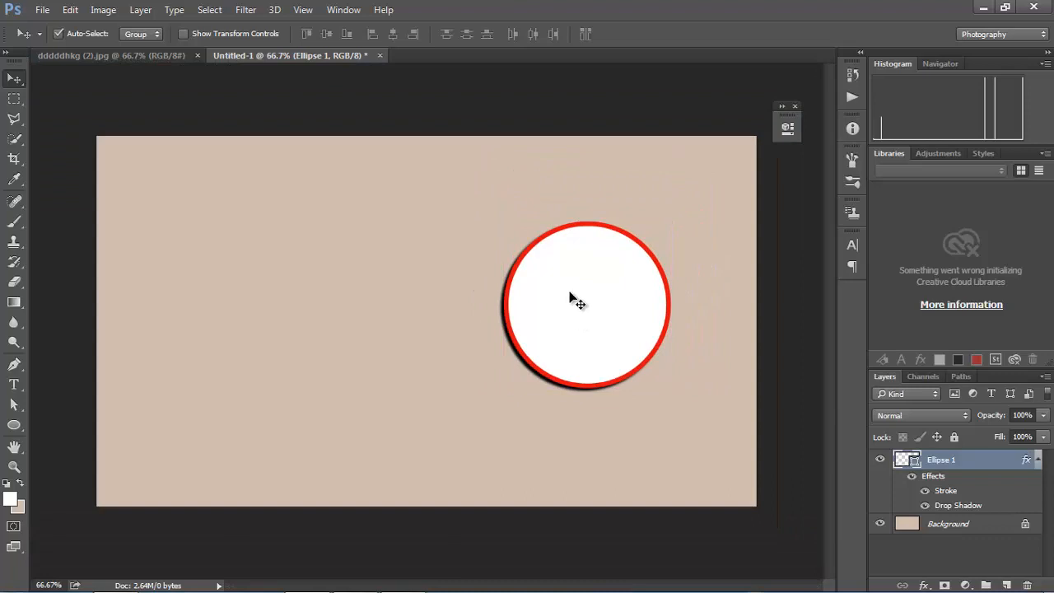
- Copy the photo from dddddhkg (2).jpg into the circle document and scale it to about 45% so it covers the circle
left_click(131, 56)
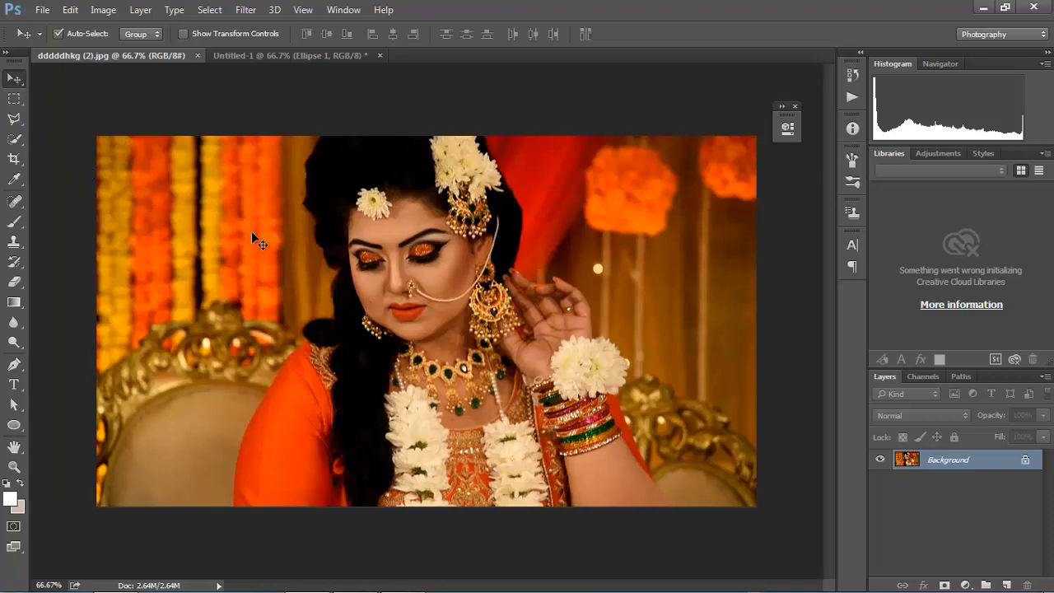
left_click_drag(492, 316, 578, 306)
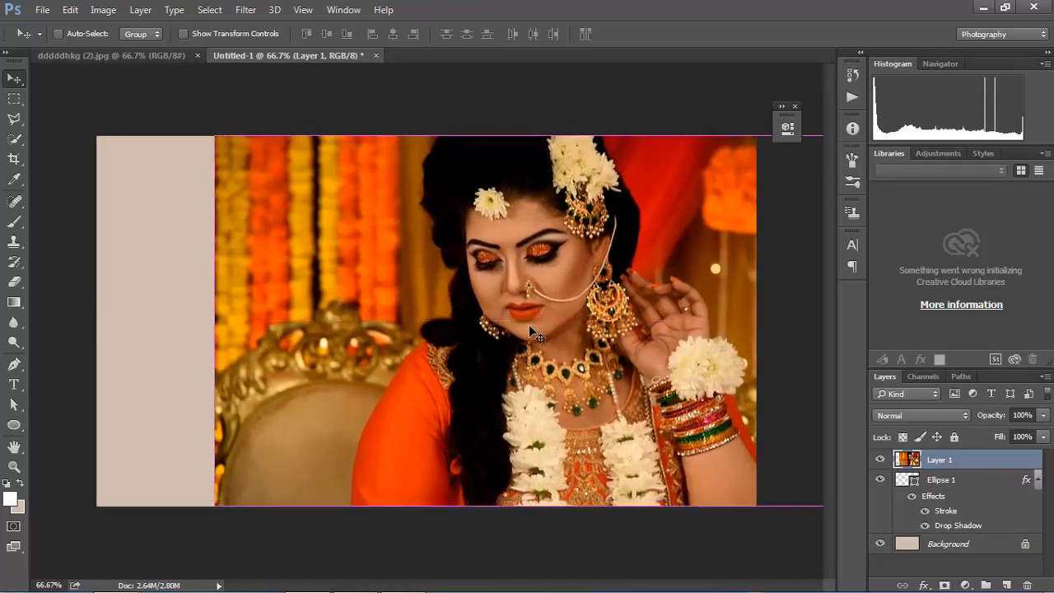
key("ctrl+t")
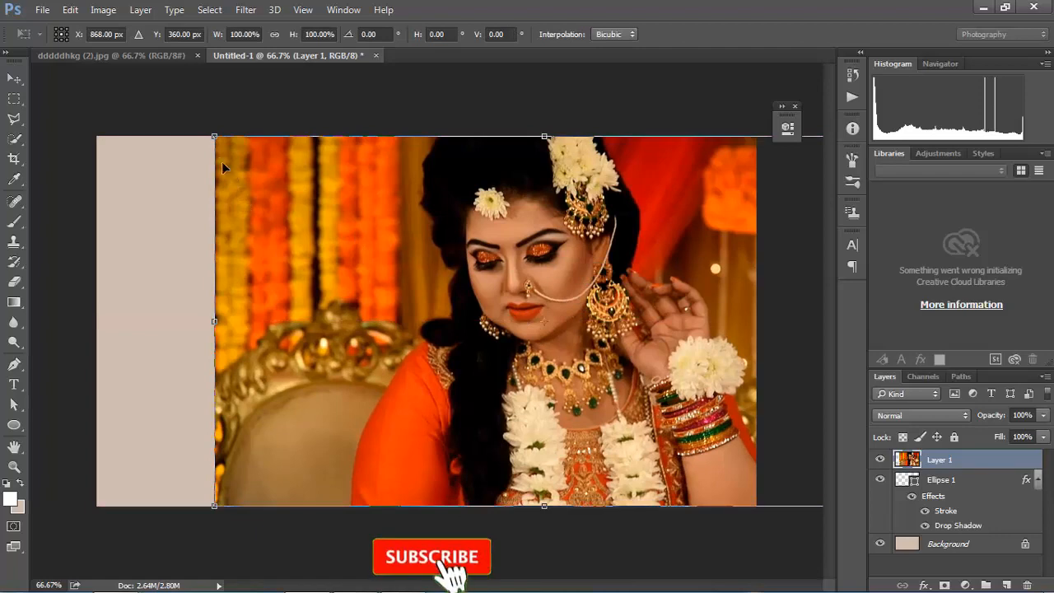
left_click_drag(215, 137, 409, 244)
left_click_drag(615, 372, 640, 356)
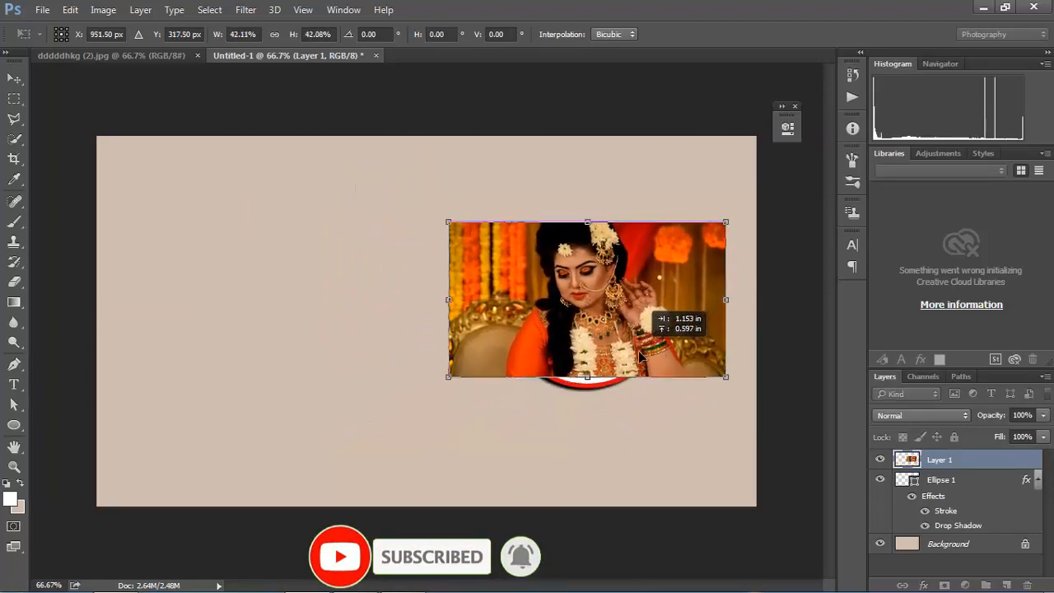
left_click_drag(726, 376, 736, 387)
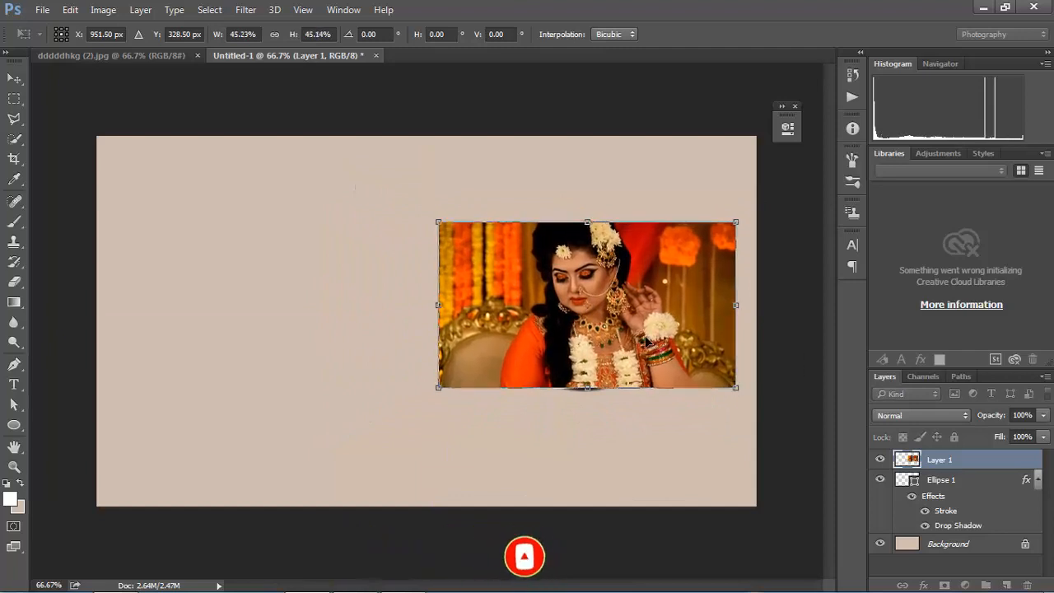
left_click_drag(650, 344, 647, 346)
key("Return")
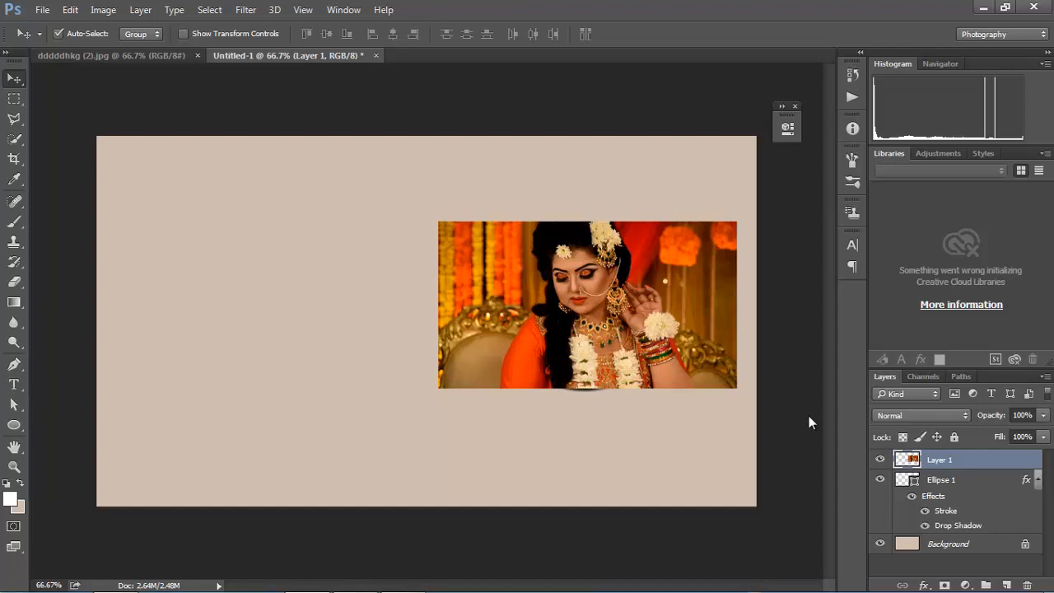
- Clip the photo layer to the circle with a clipping mask and scale the photo to about 95%
right_click(937, 465)
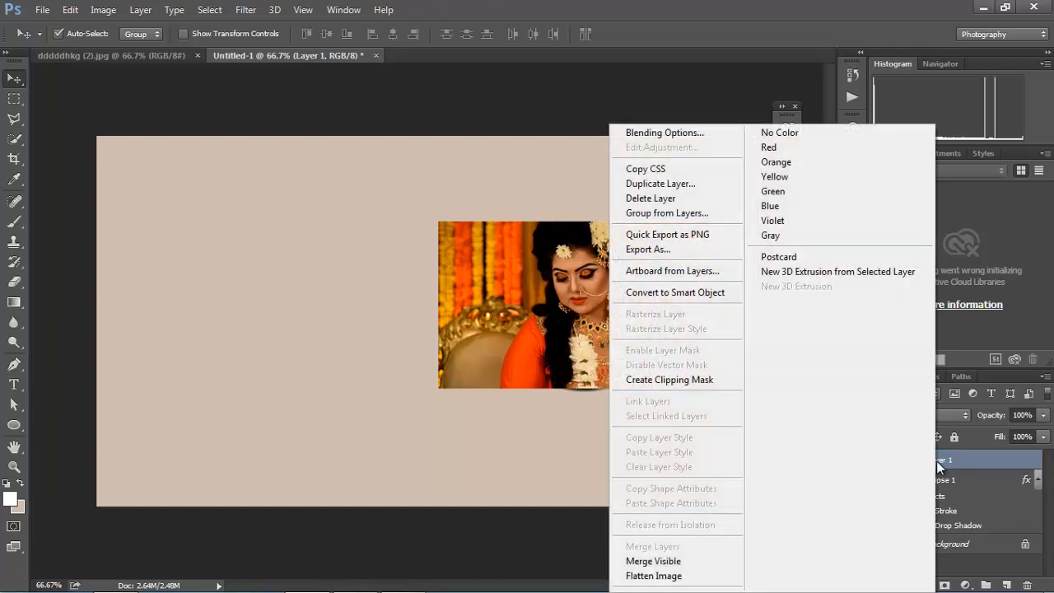
left_click(663, 384)
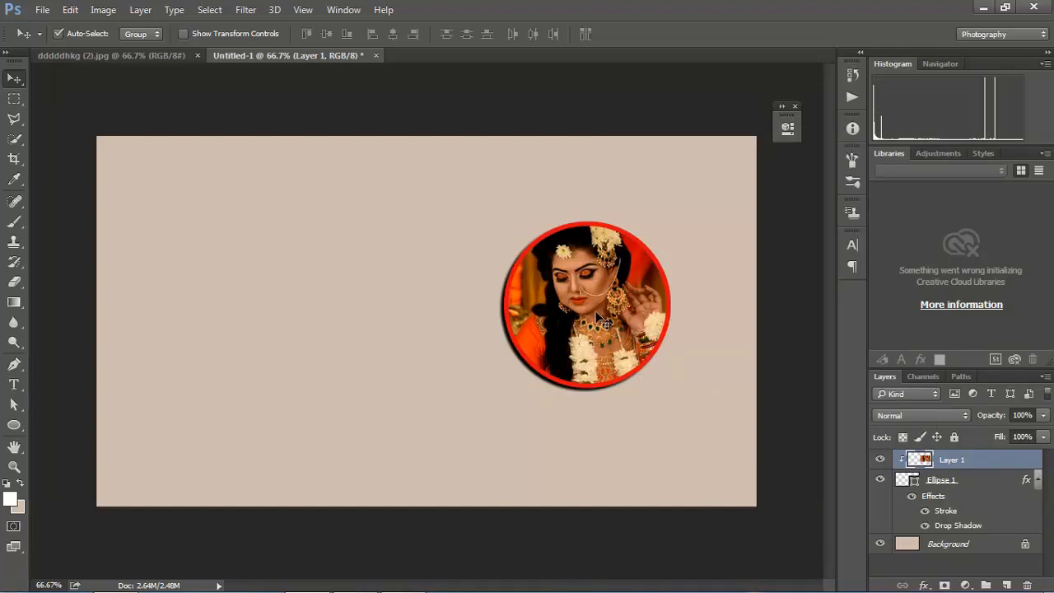
scroll(584, 308, "up", 1)
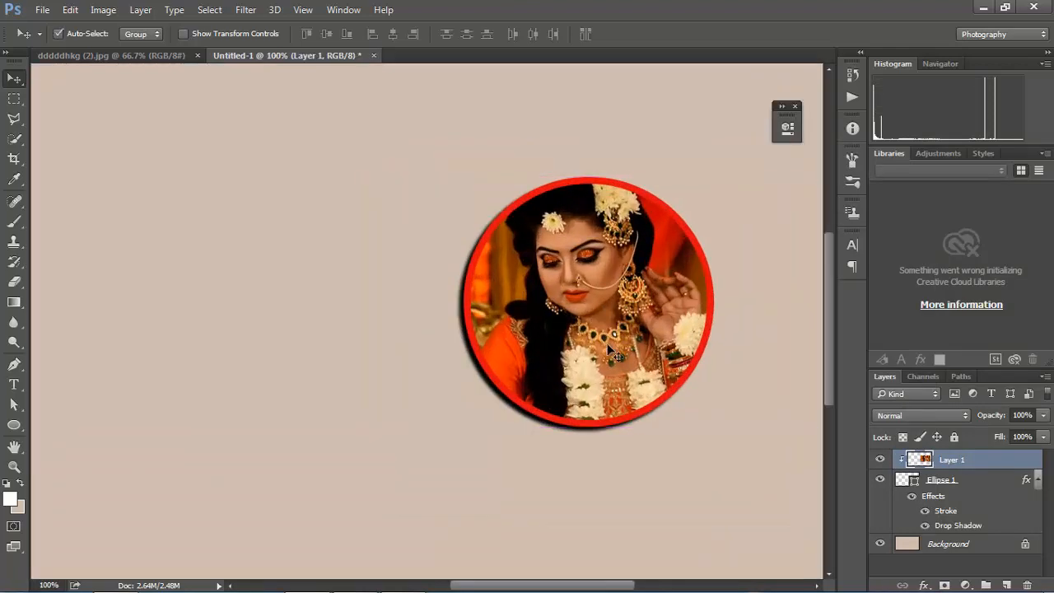
left_click_drag(630, 290, 621, 285)
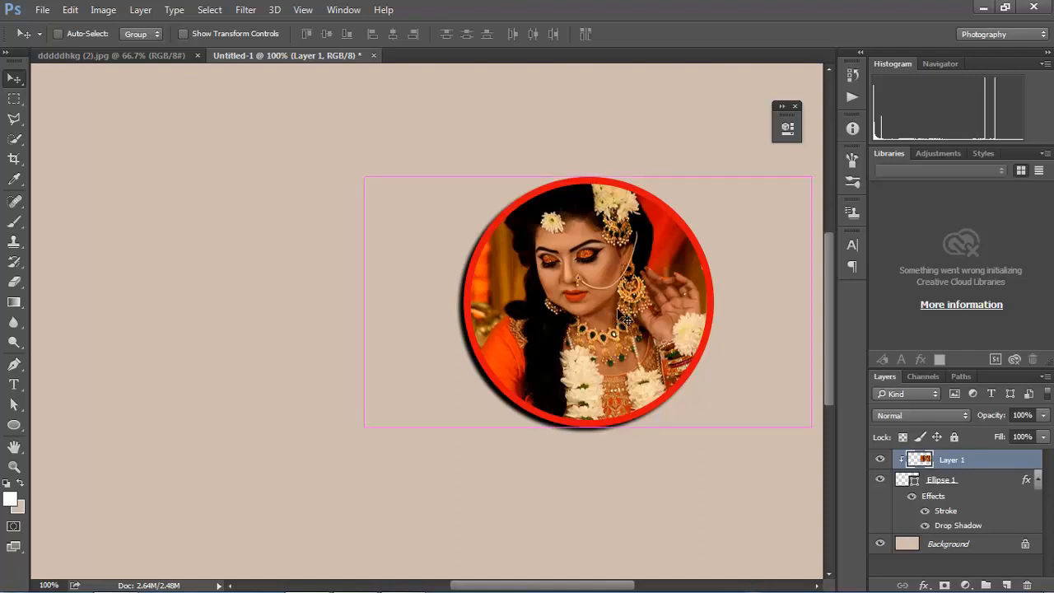
key("ctrl+t")
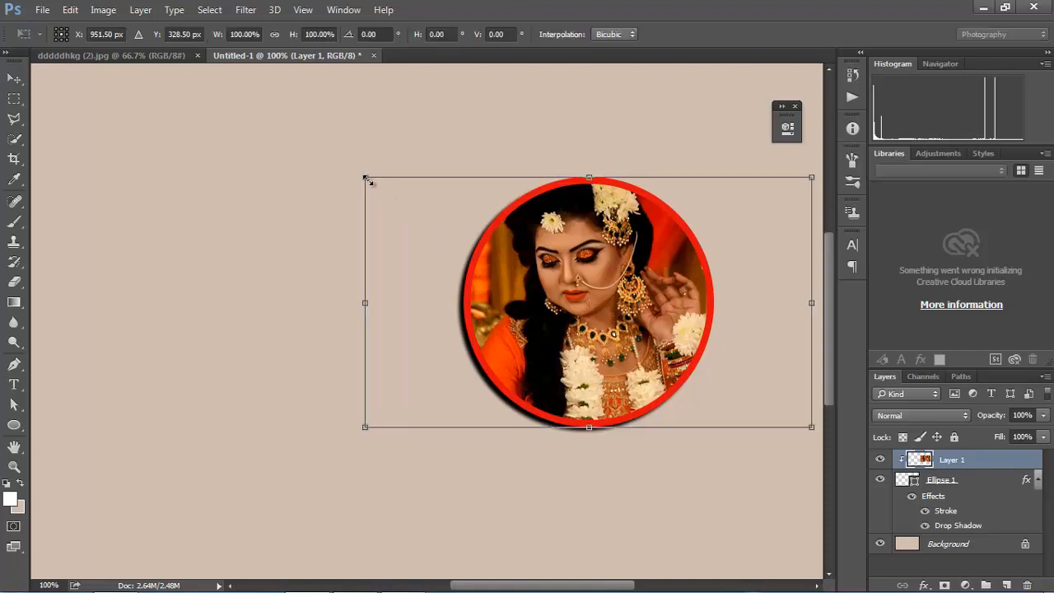
left_click_drag(367, 179, 376, 183)
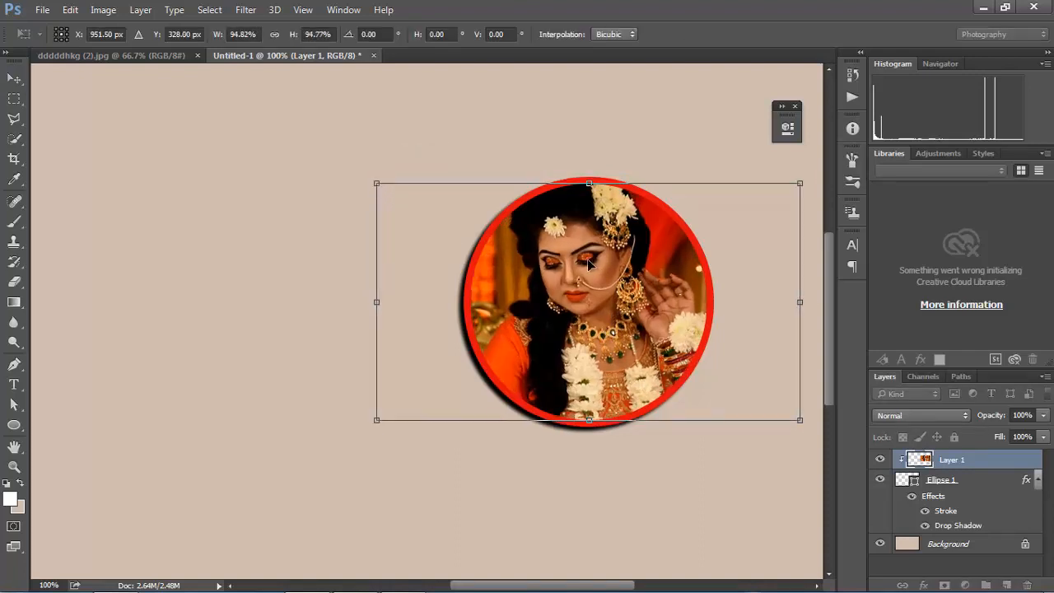
key("Return")
key("ctrl+minus")
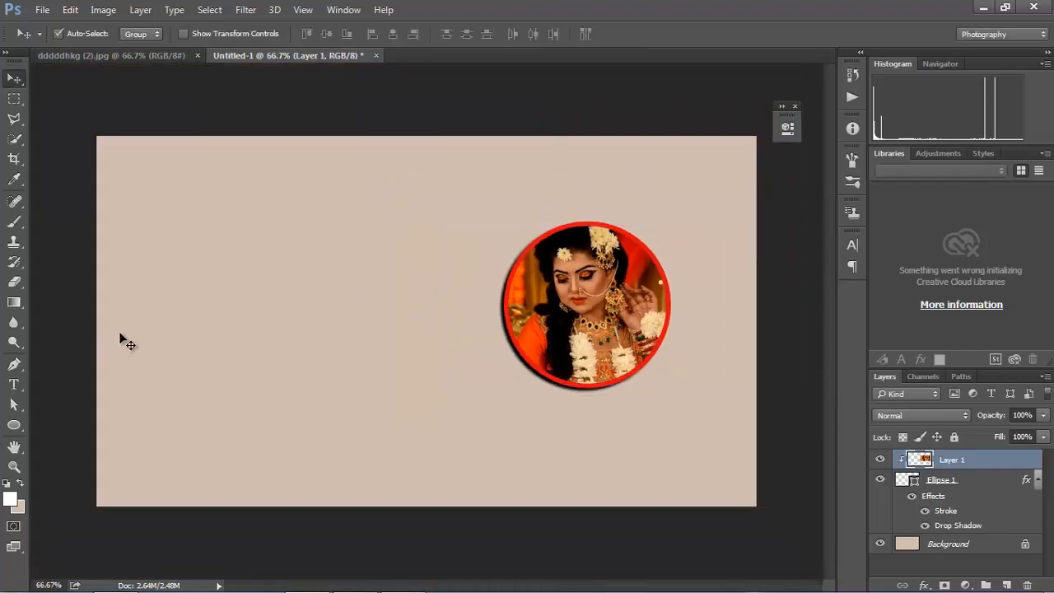
- Draw a white rounded square about 276 px wide with a 10 px corner radius in the left half of the canvas
left_click(23, 425)
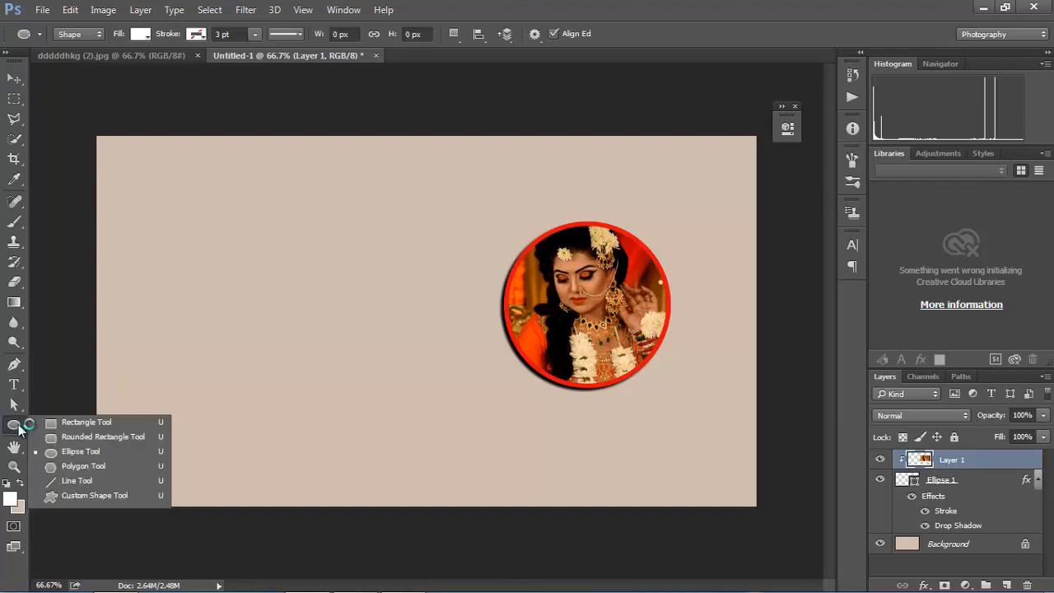
left_click(76, 435)
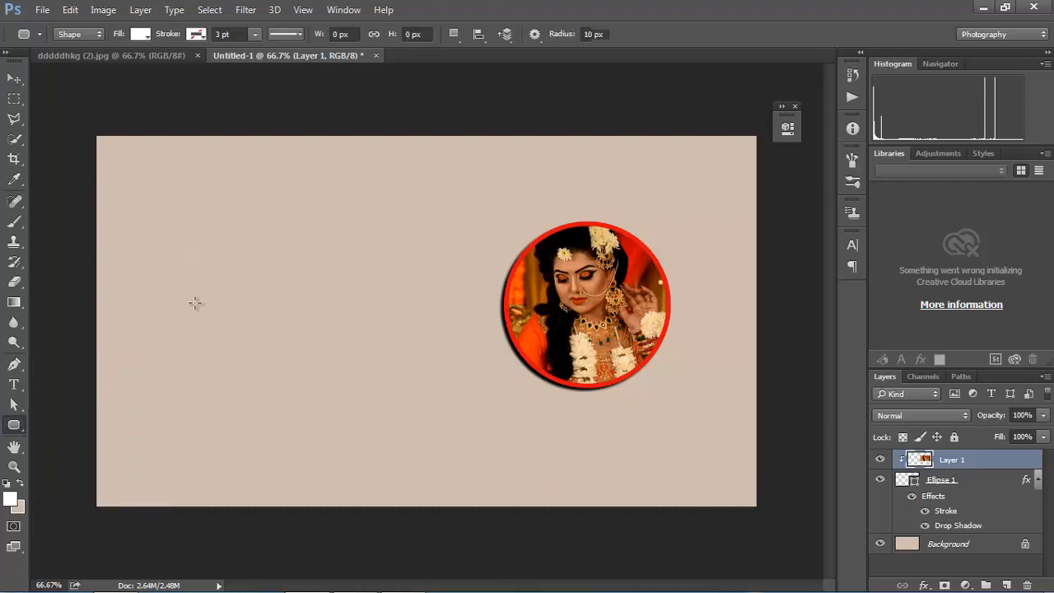
left_click_drag(177, 278, 334, 420)
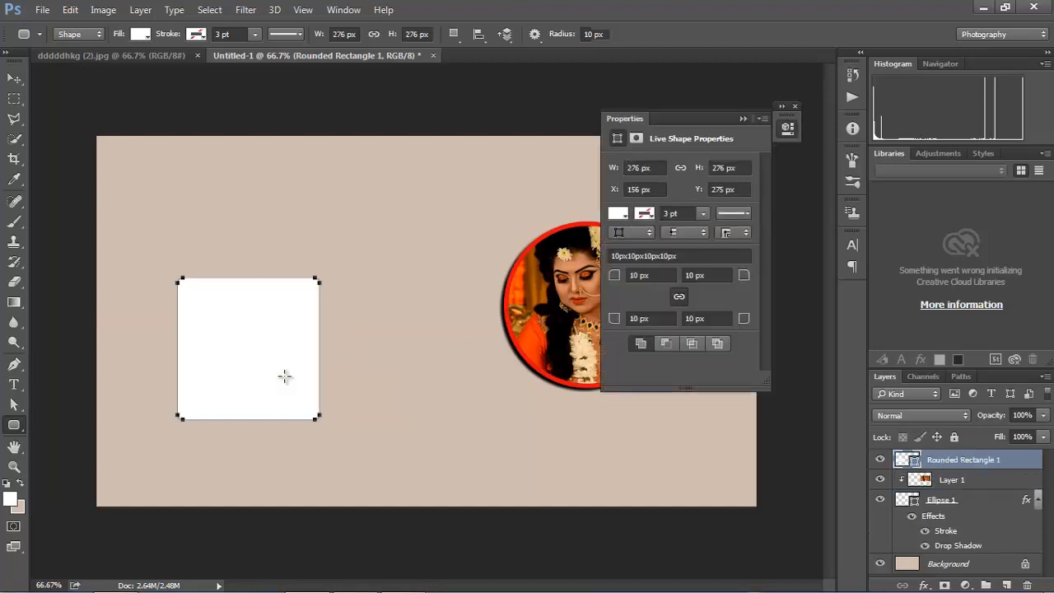
left_click(745, 118)
- Add a black drop shadow with 8 px distance and 5 px size and a red 9 px inside stroke to the rounded square
left_click(924, 585)
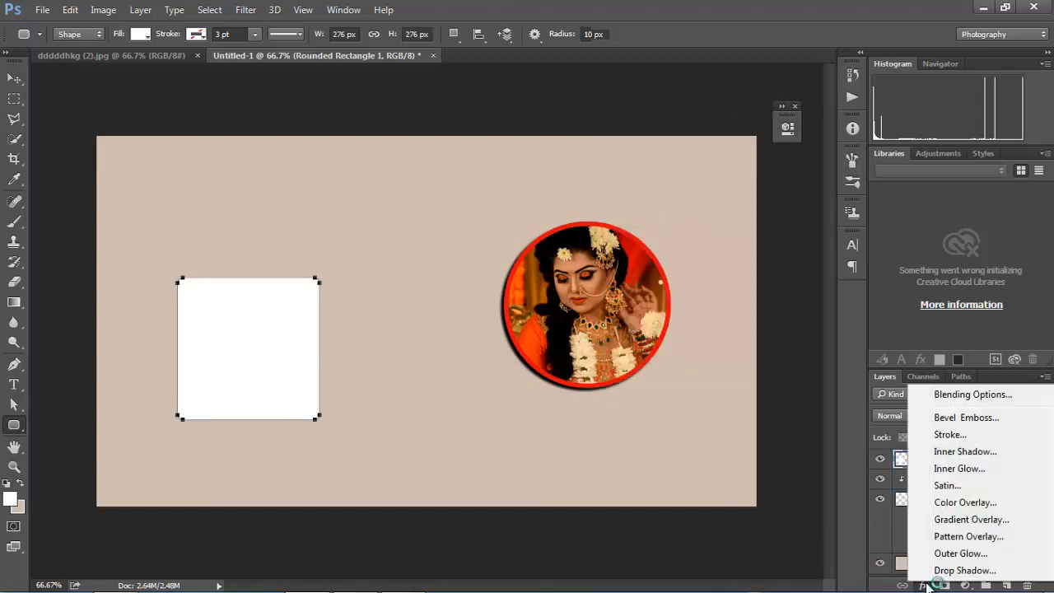
left_click(959, 570)
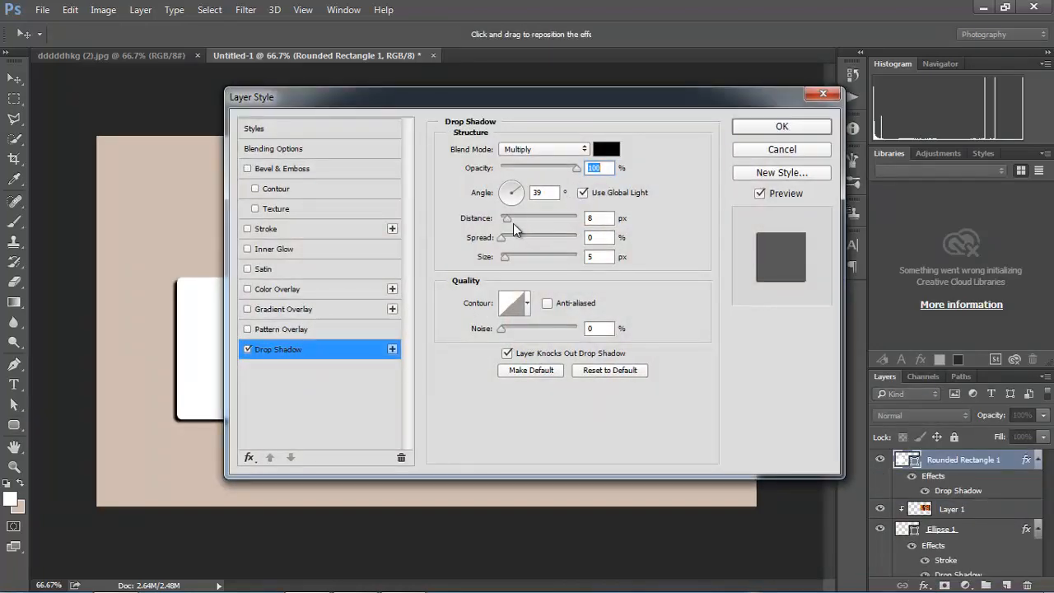
left_click(775, 129)
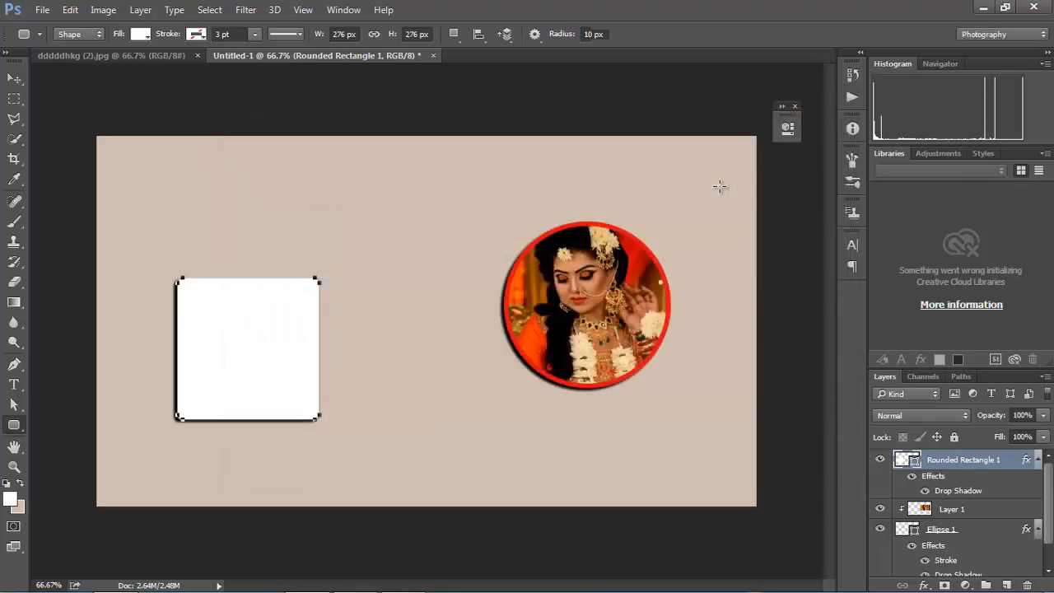
left_click(924, 585)
left_click(951, 436)
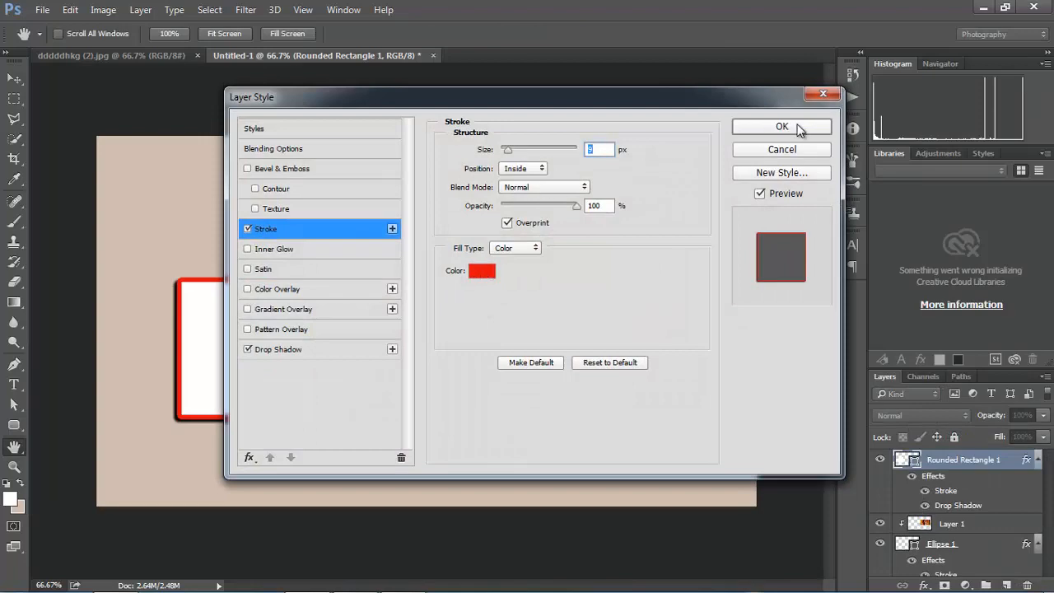
left_click(782, 127)
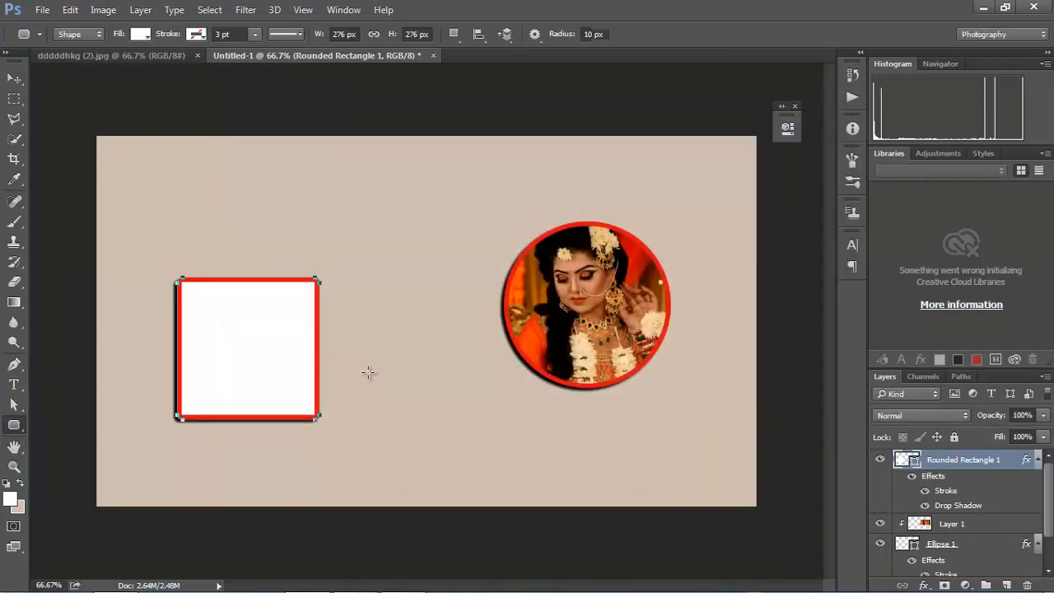
- Copy the photo from dddddhkg (2).jpg over the rounded square and clip it to the square with a clipping mask
left_click(174, 54)
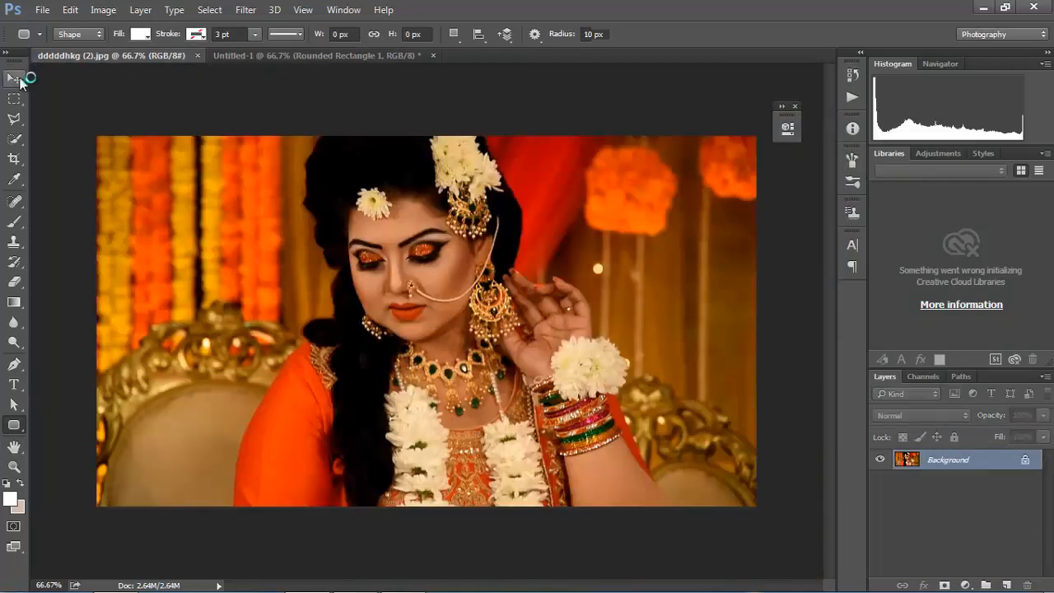
left_click(14, 79)
left_click_drag(353, 275, 301, 328)
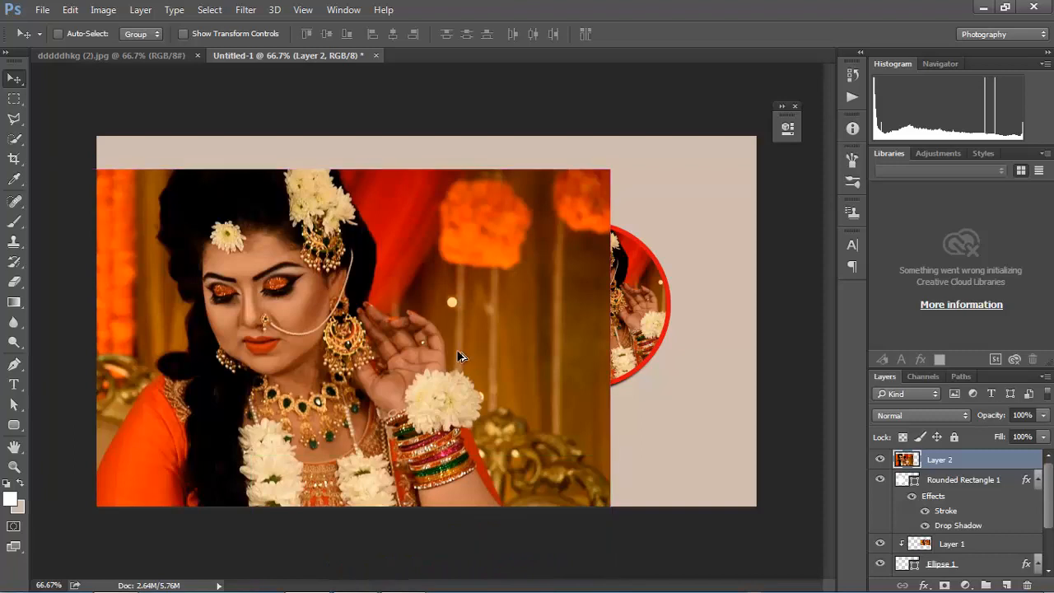
key("ctrl+alt+g")
key("ctrl+alt+g")
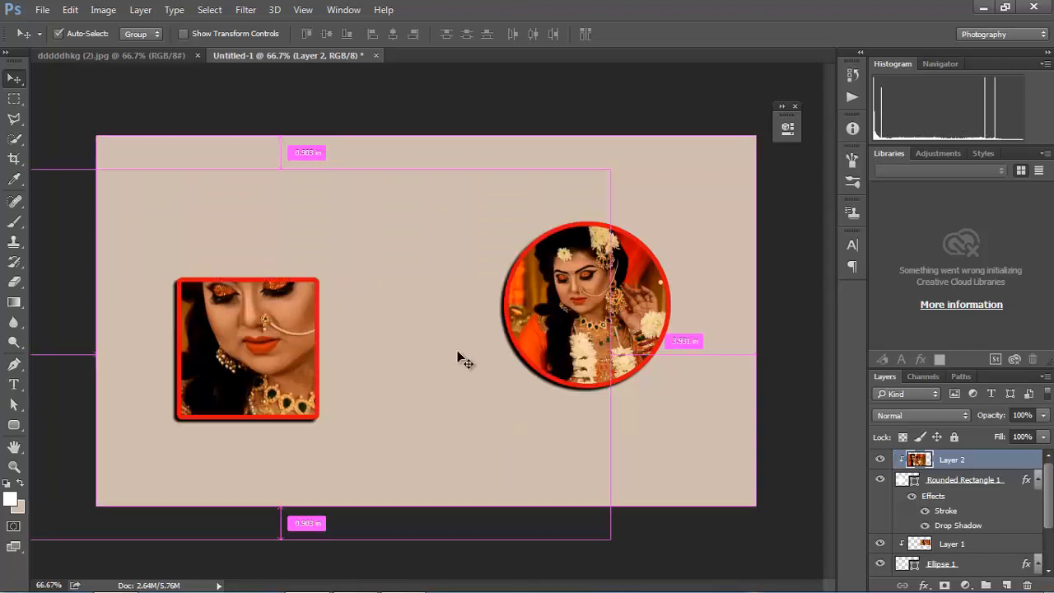
- Scale down and reposition the clipped photo so the woman's face and hair flowers fill the rounded square
left_click_drag(290, 342, 291, 379)
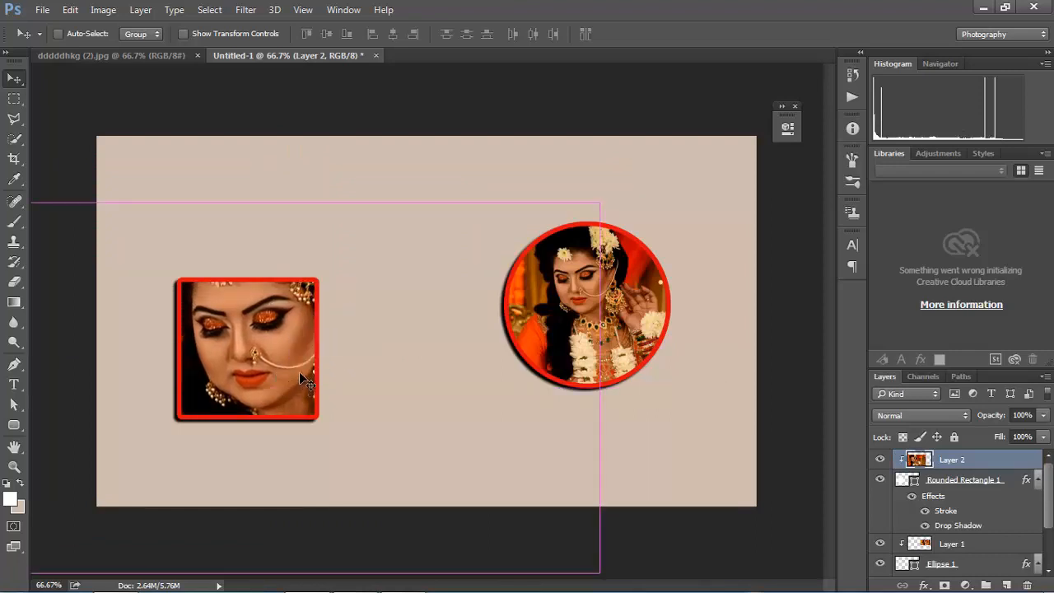
key("ctrl+t")
left_click_drag(603, 201, 515, 248)
left_click_drag(226, 340, 279, 306)
key("Return")
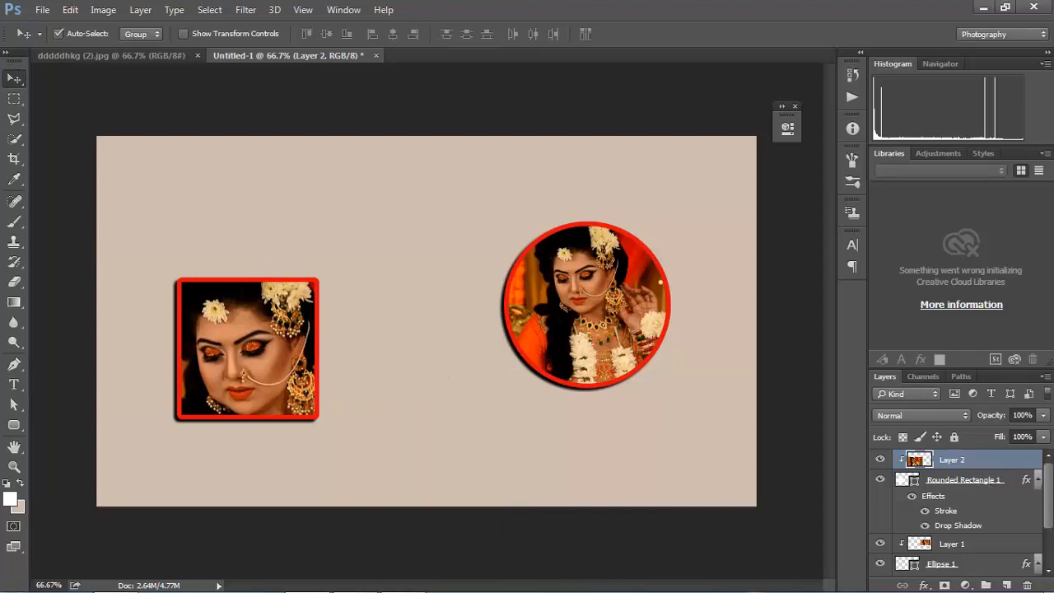
- Try to apply a clipping mask to all the photo and shape layers at once, undo it and deselect the layers
scroll(1048, 494, "down", 3)
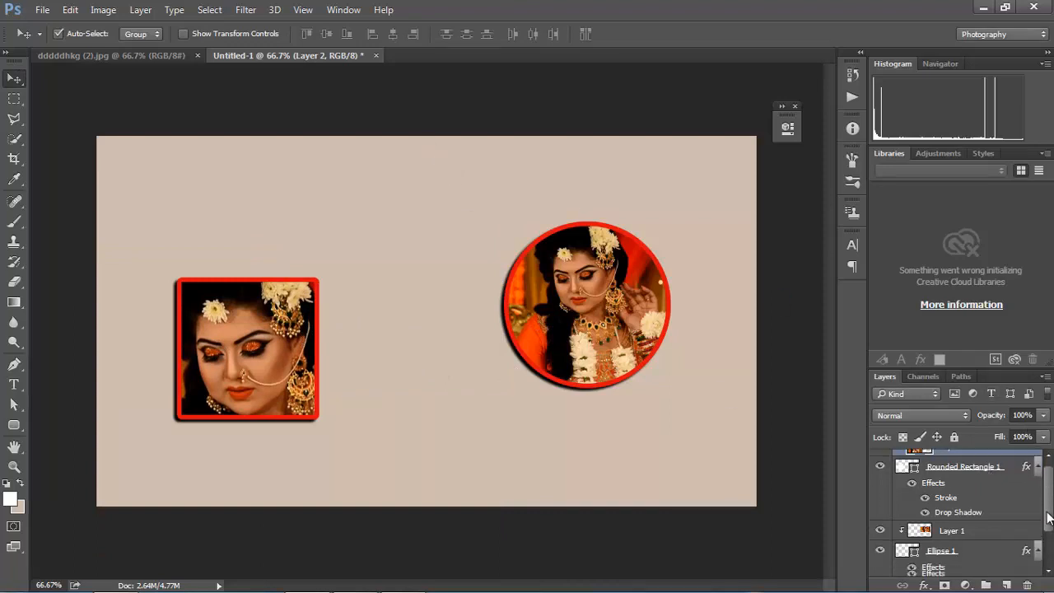
left_click(941, 504, "shift")
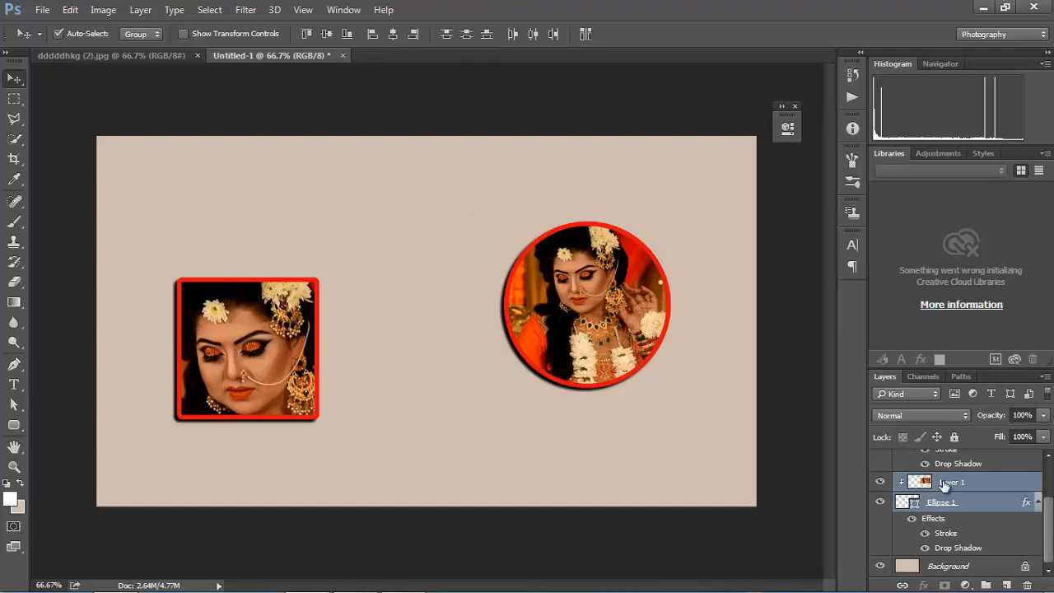
left_click_drag(944, 483, 944, 512)
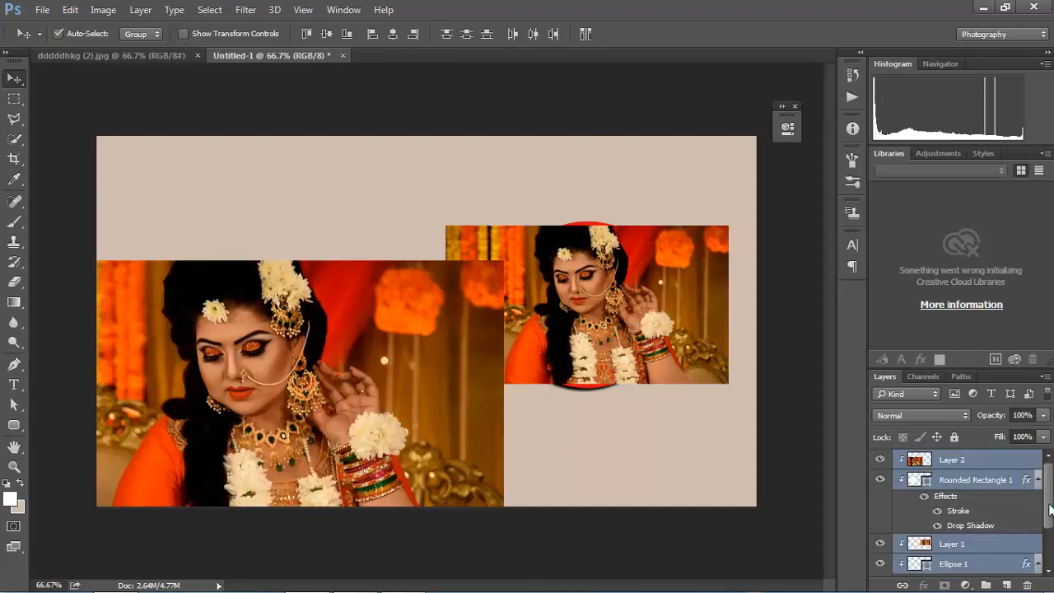
key("ctrl+z")
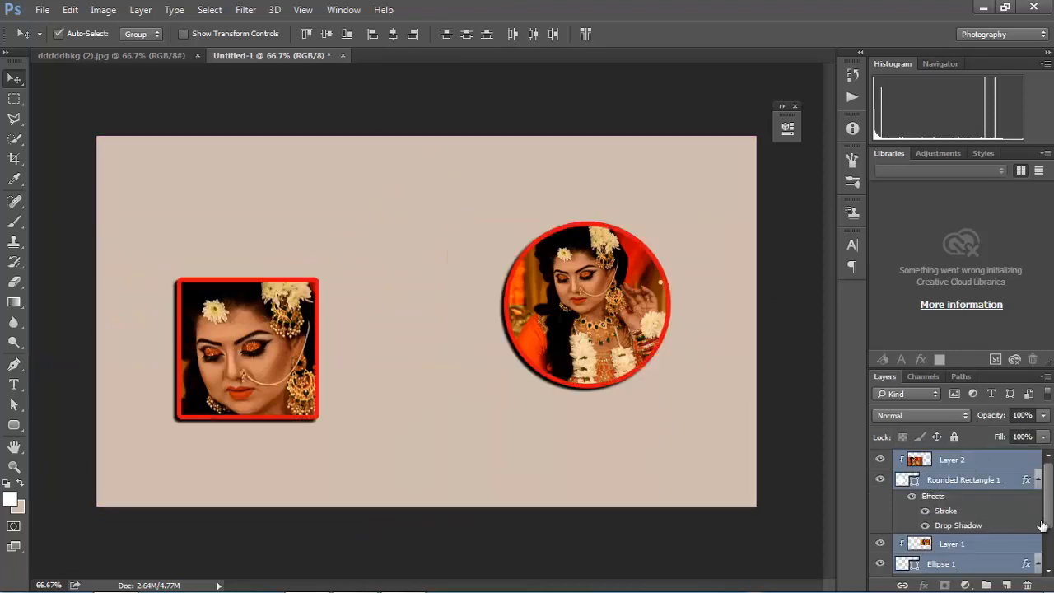
left_click_drag(1051, 504, 1052, 531)
left_click(377, 245)
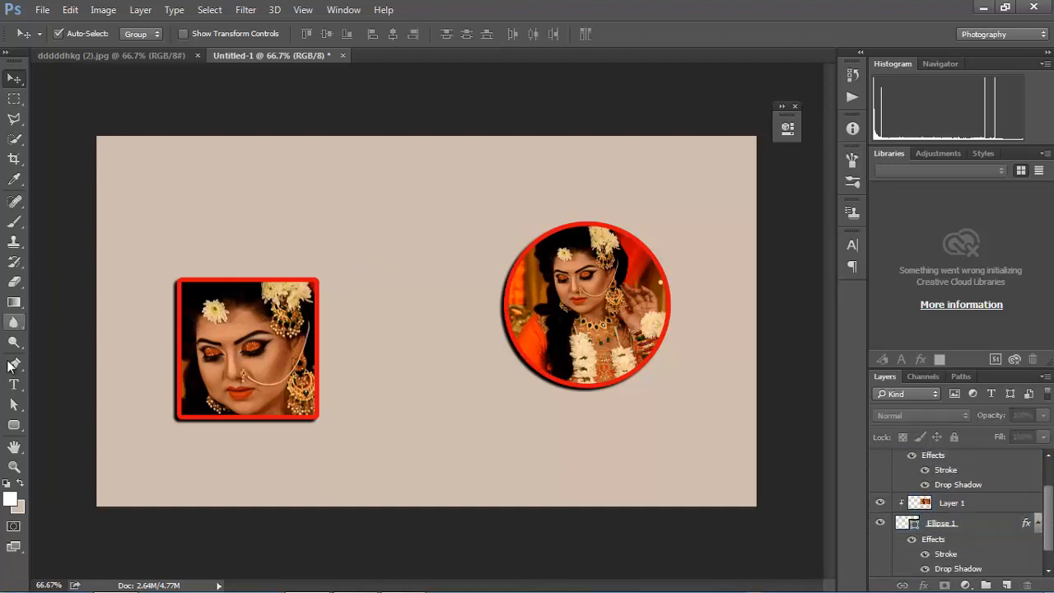
- Add the white text VIEW in 72 pt Arial Bold above the two shapes
left_click(14, 384)
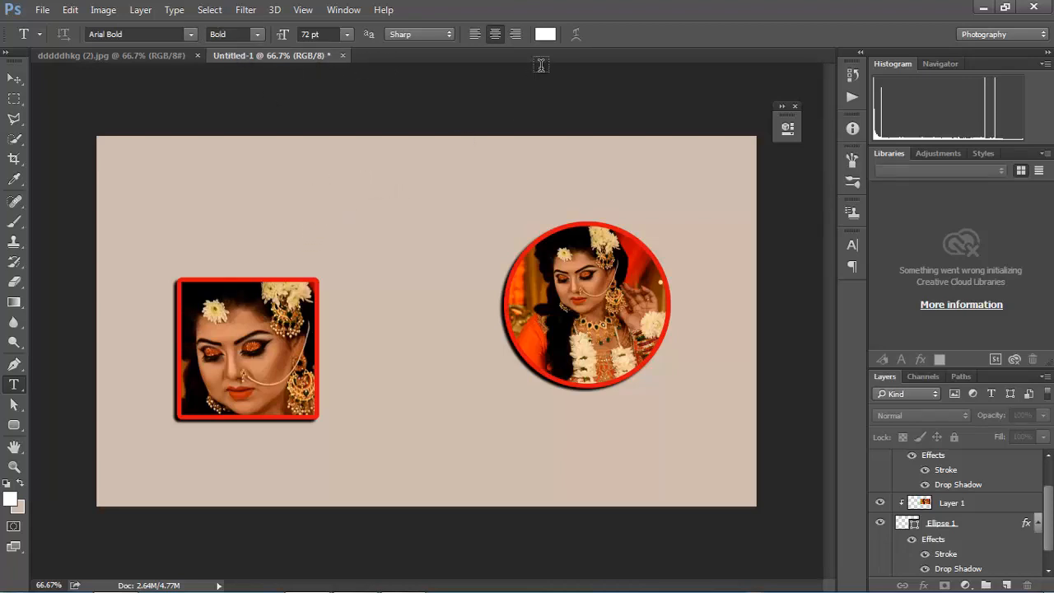
left_click(331, 213)
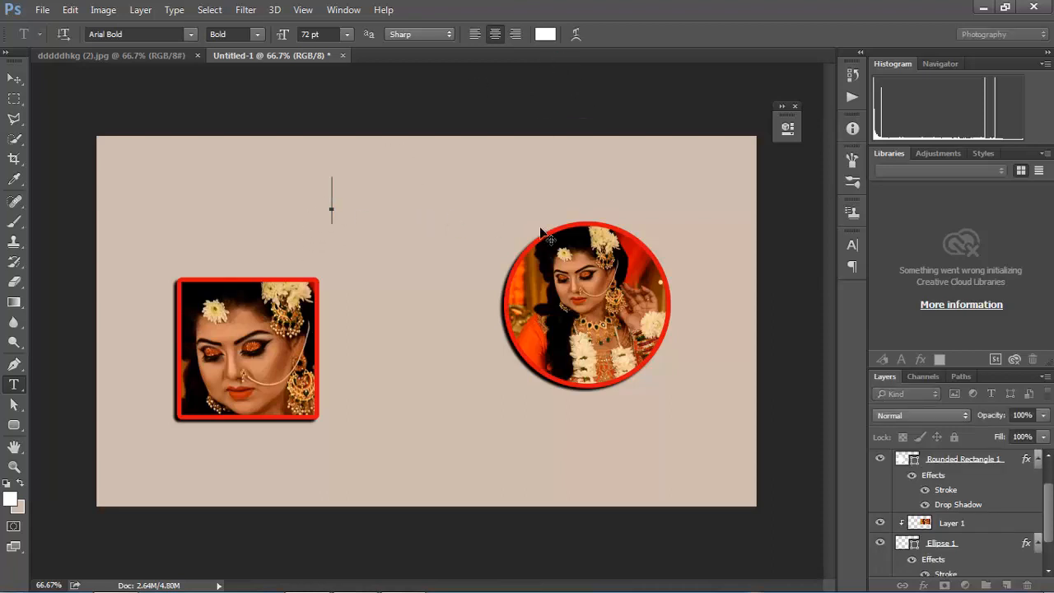
type("VIEW")
key("ctrl+Return")
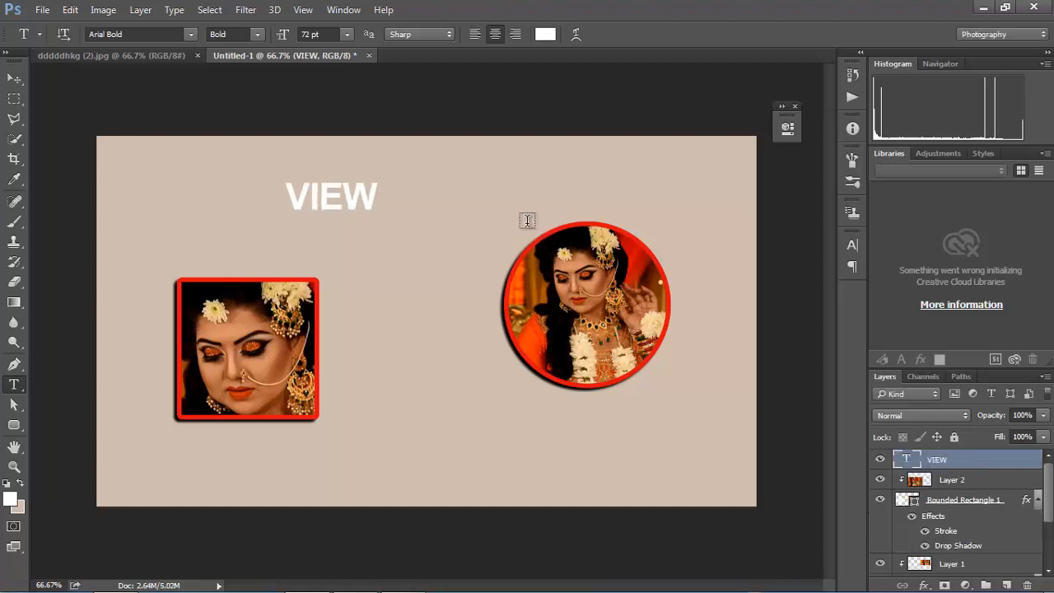
- Enlarge the VIEW text to about 179 pt with a free transform
key("ctrl+t")
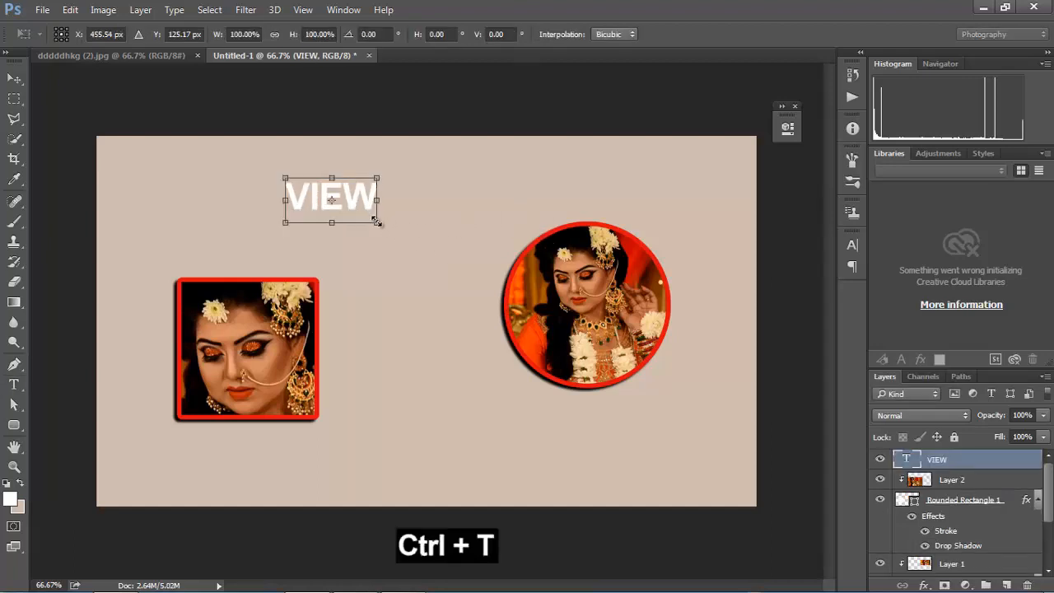
left_click_drag(378, 216, 481, 232)
key("Return")
key("t")
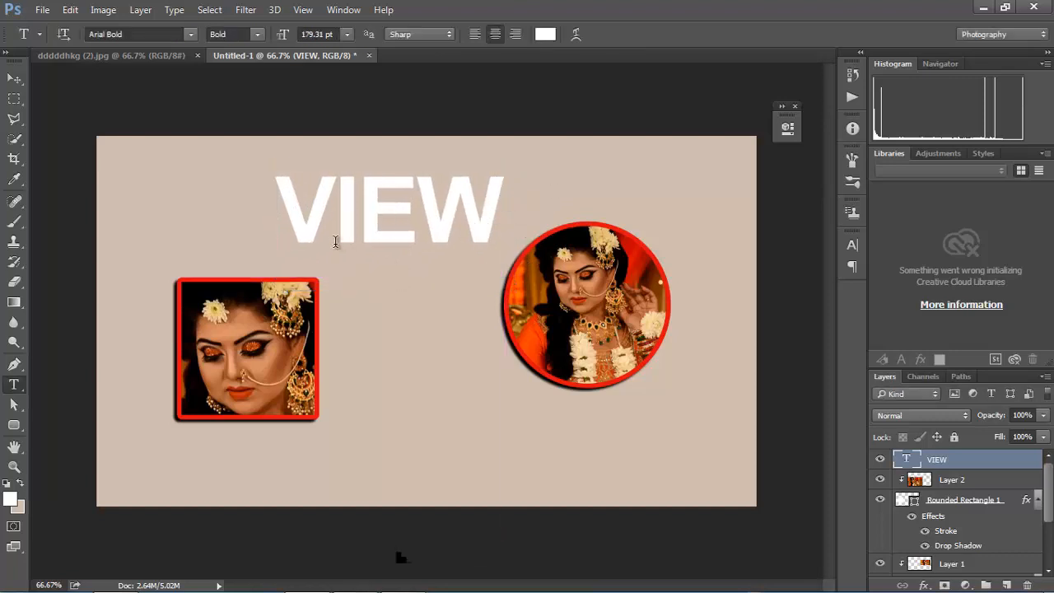
- Copy the photo from dddddhkg (2).jpg over the VIEW text and clip it to the text layer with a clipping mask
left_click(172, 59)
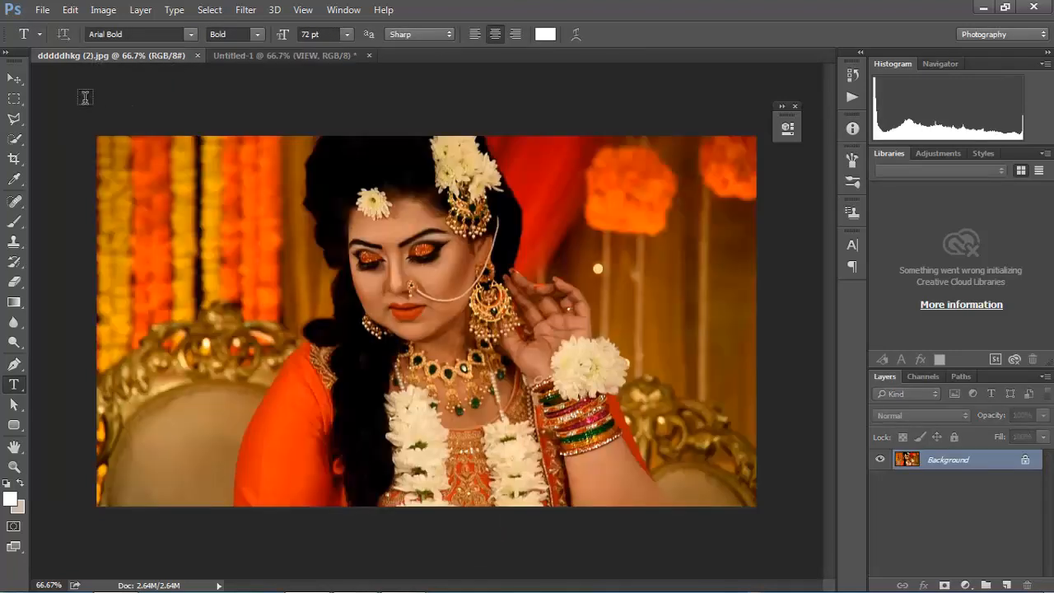
left_click(14, 78)
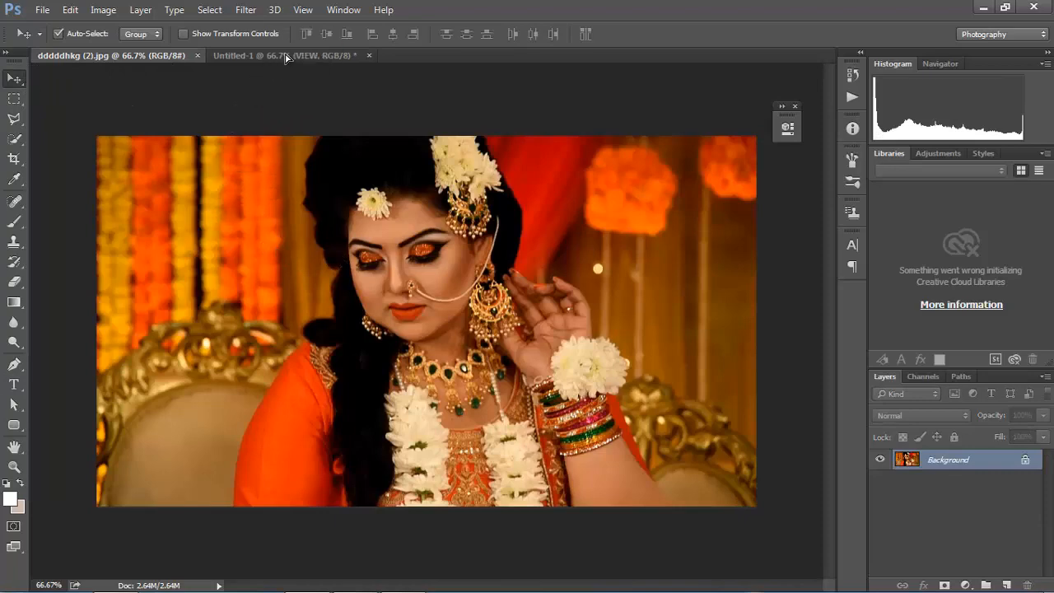
left_click_drag(287, 57, 372, 214)
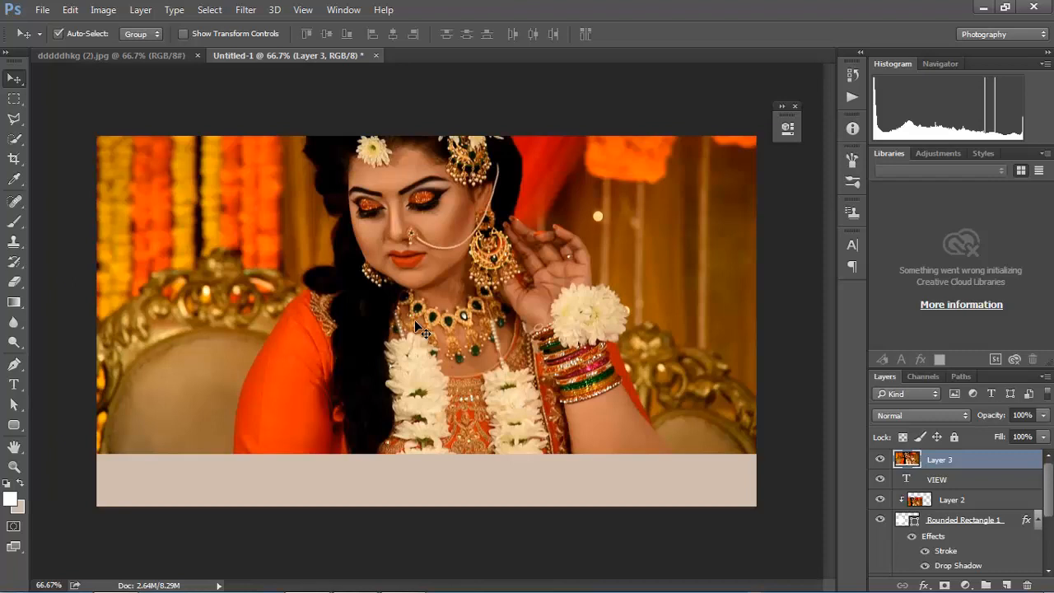
key("alt")
left_click(906, 464, "alt")
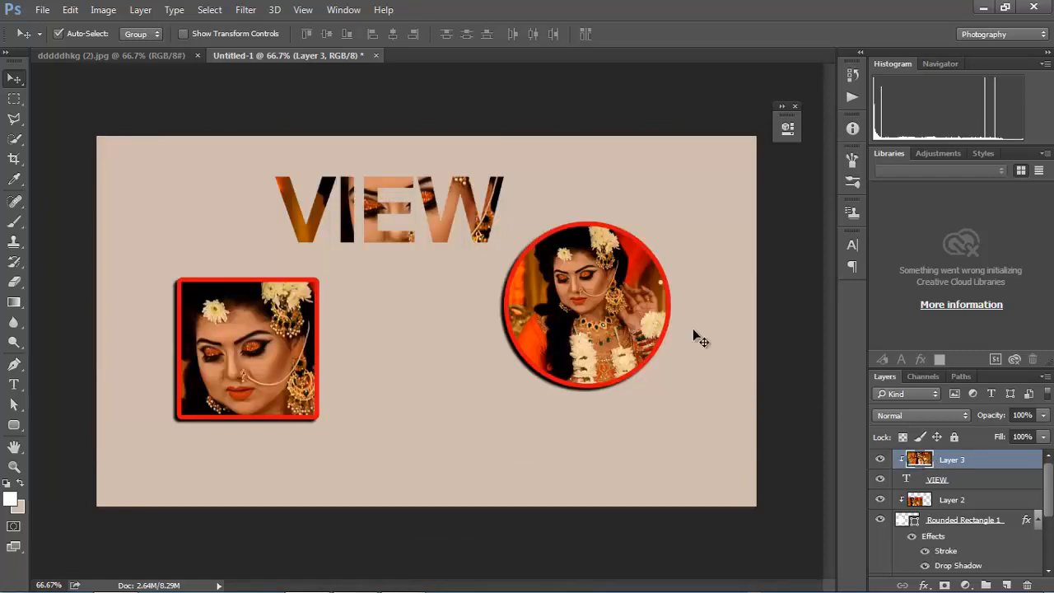
- Shift the photo inside the VIEW text slightly right and down so both eyes show within the letters
left_click(423, 293)
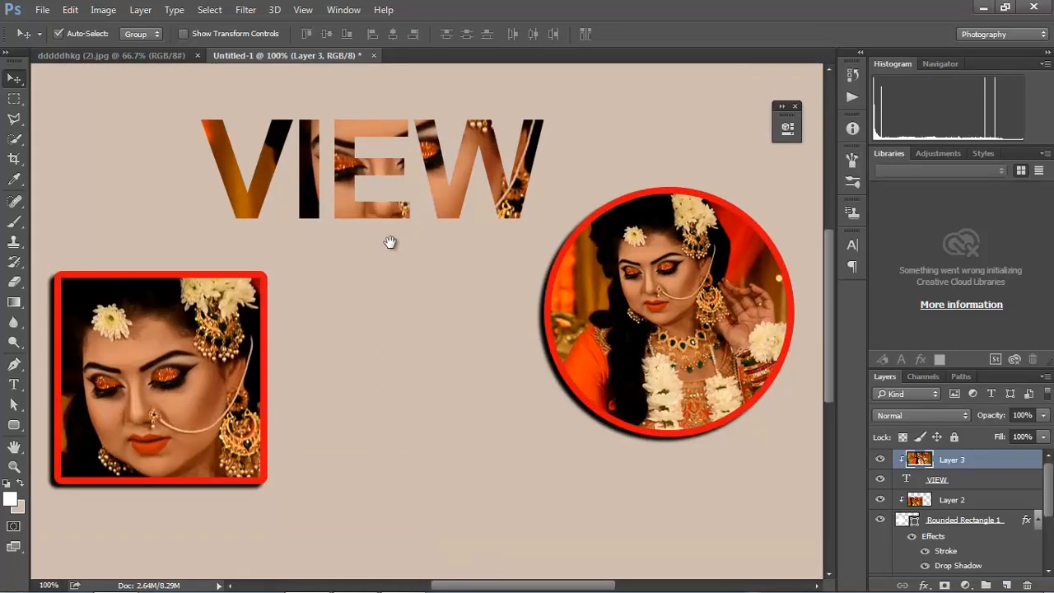
left_click_drag(388, 254, 380, 293)
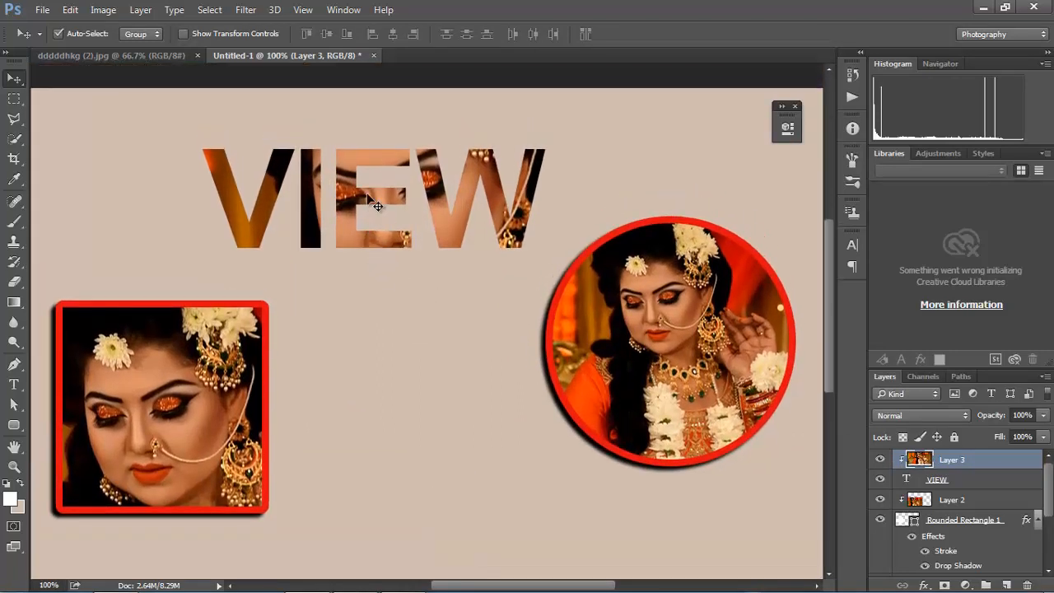
left_click_drag(368, 192, 385, 200)
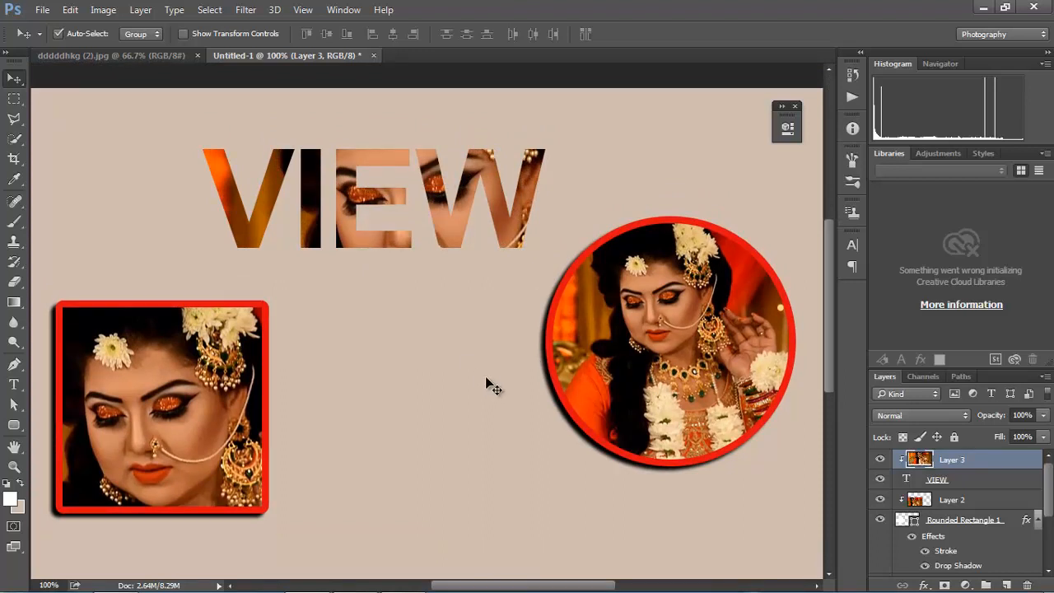